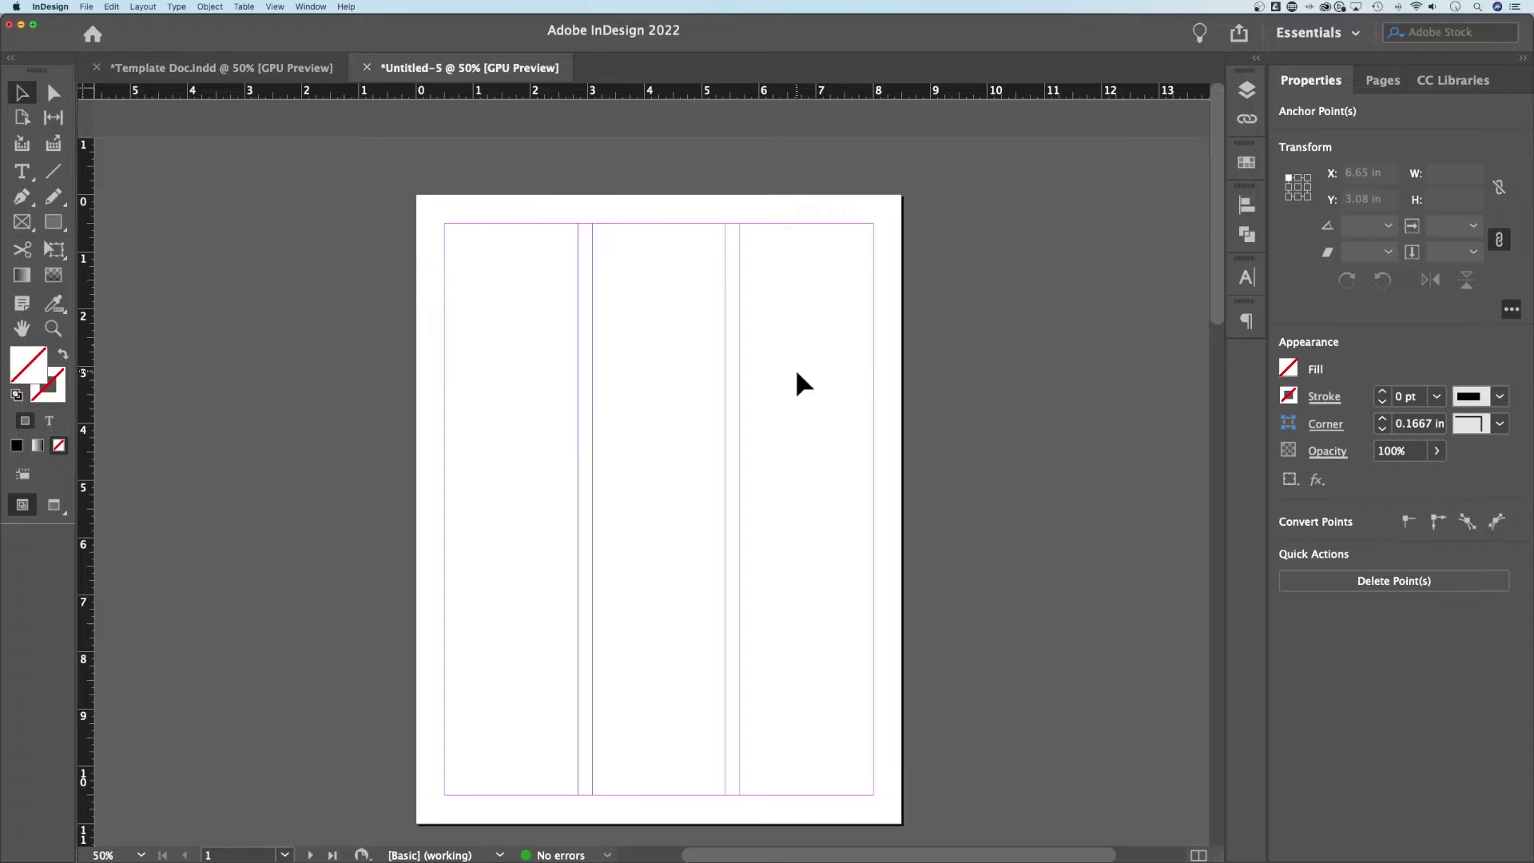
# Draw a diagonal line rising toward the upper right across the upper-middle of the page
pyautogui.click(52, 172)
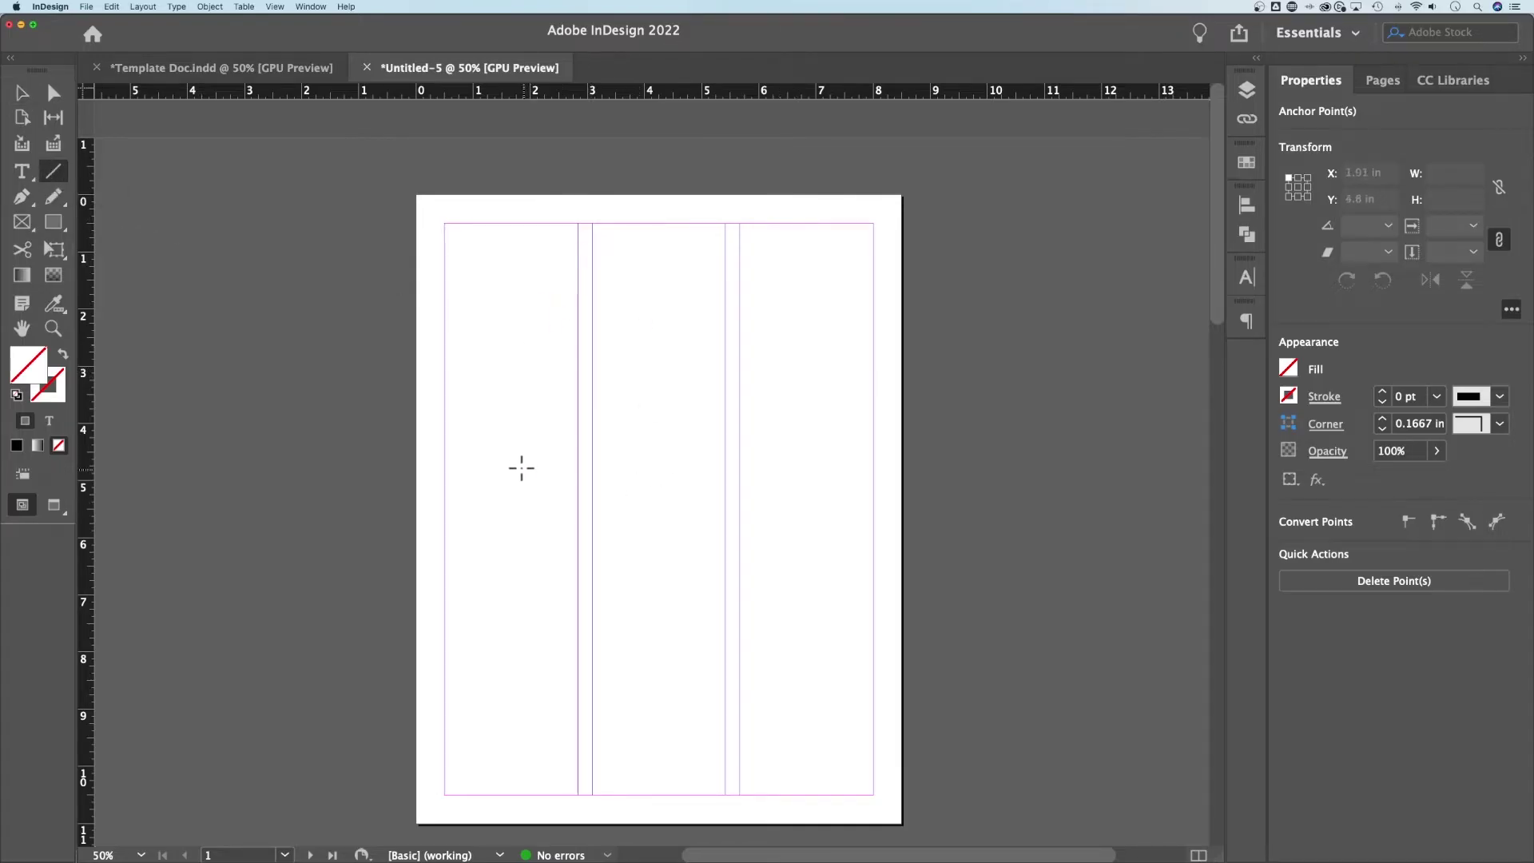
pyautogui.moveTo(521, 468); pyautogui.dragTo(780, 380)
pyautogui.press('v')
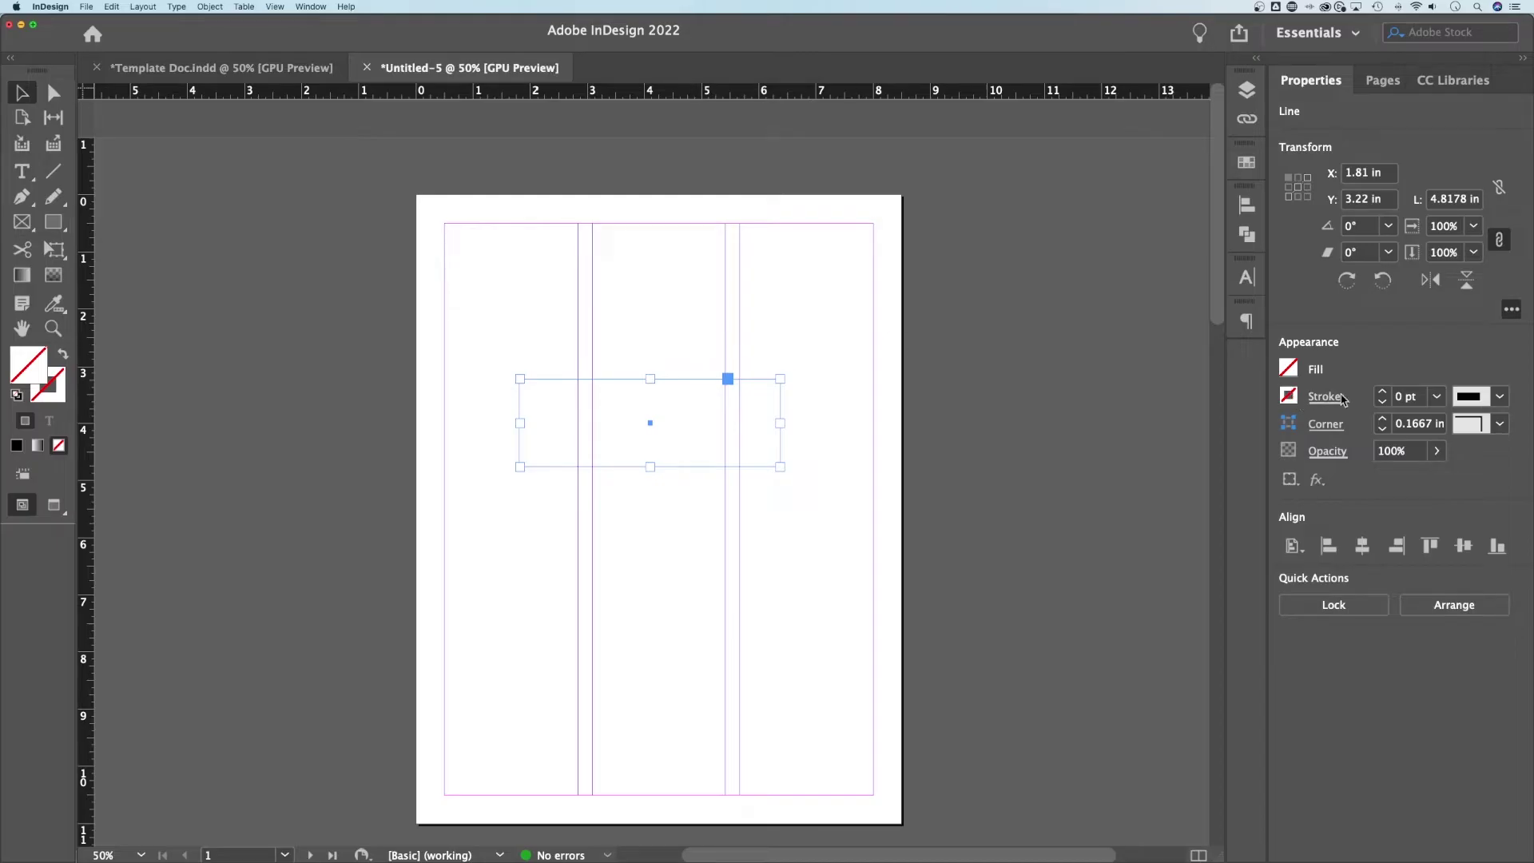
# Give the line a 5 pt stroke weight and view the page in Preview mode
pyautogui.click(1408, 396)
pyautogui.write('5')
pyautogui.press('Return')
pyautogui.click(924, 427)
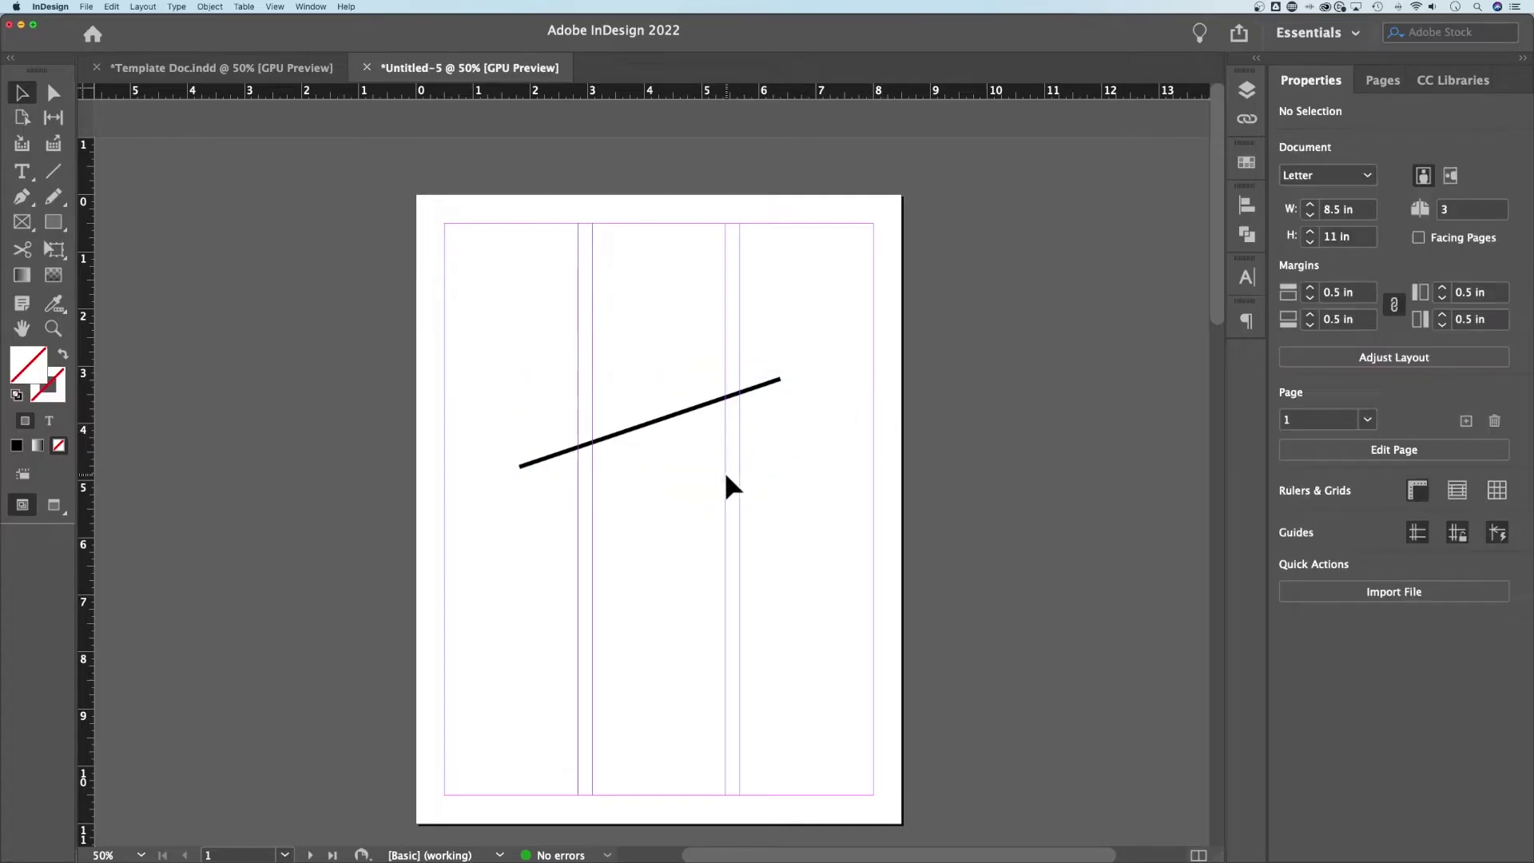
pyautogui.press('w')
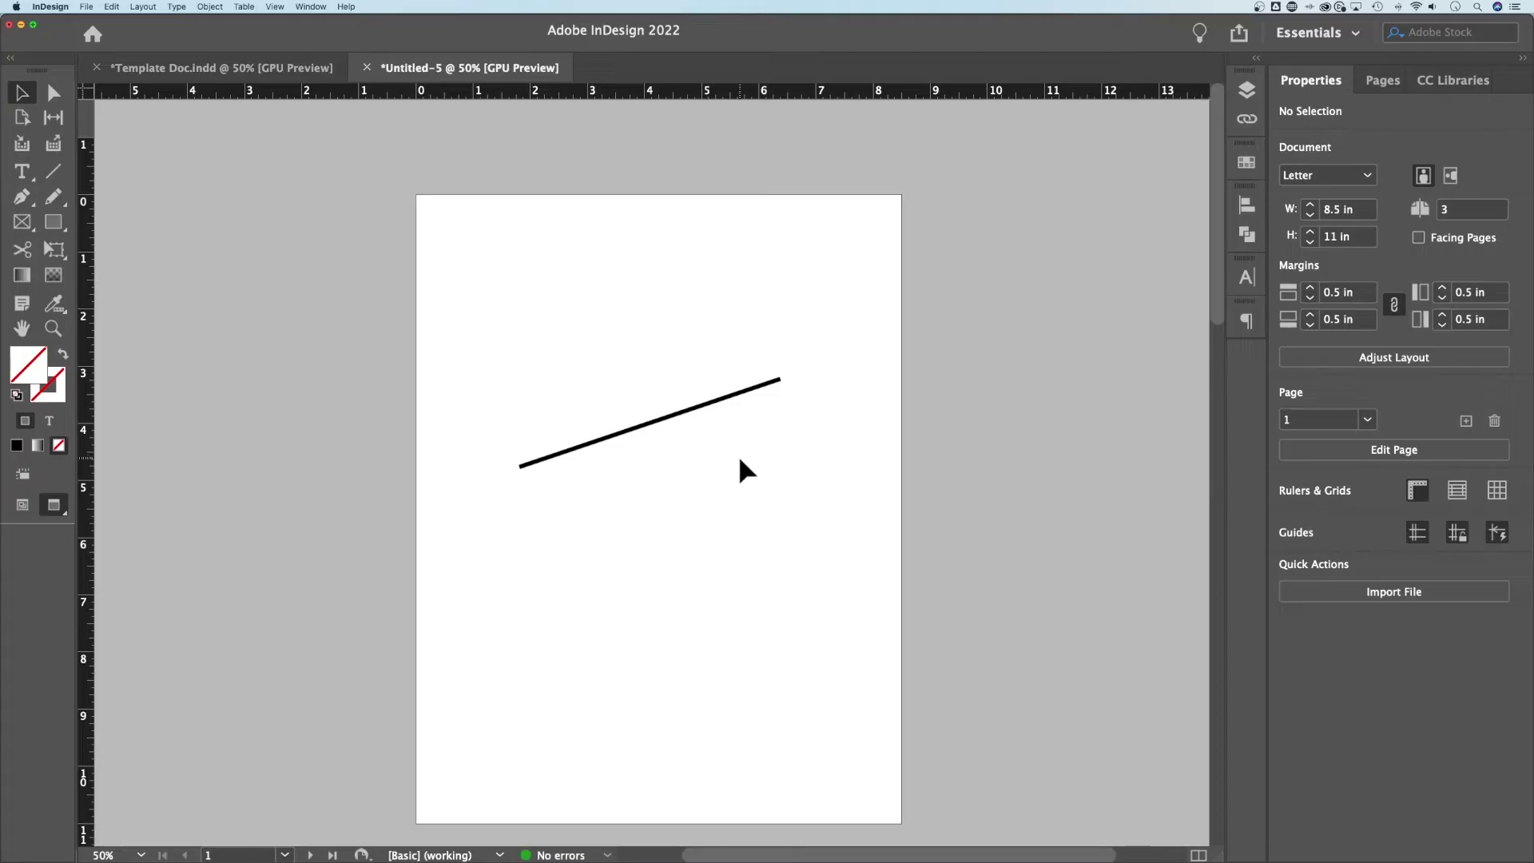
# Add a SimpleWide arrowhead to the line's lower-left start point, then reselect the arrow
pyautogui.click(648, 423)
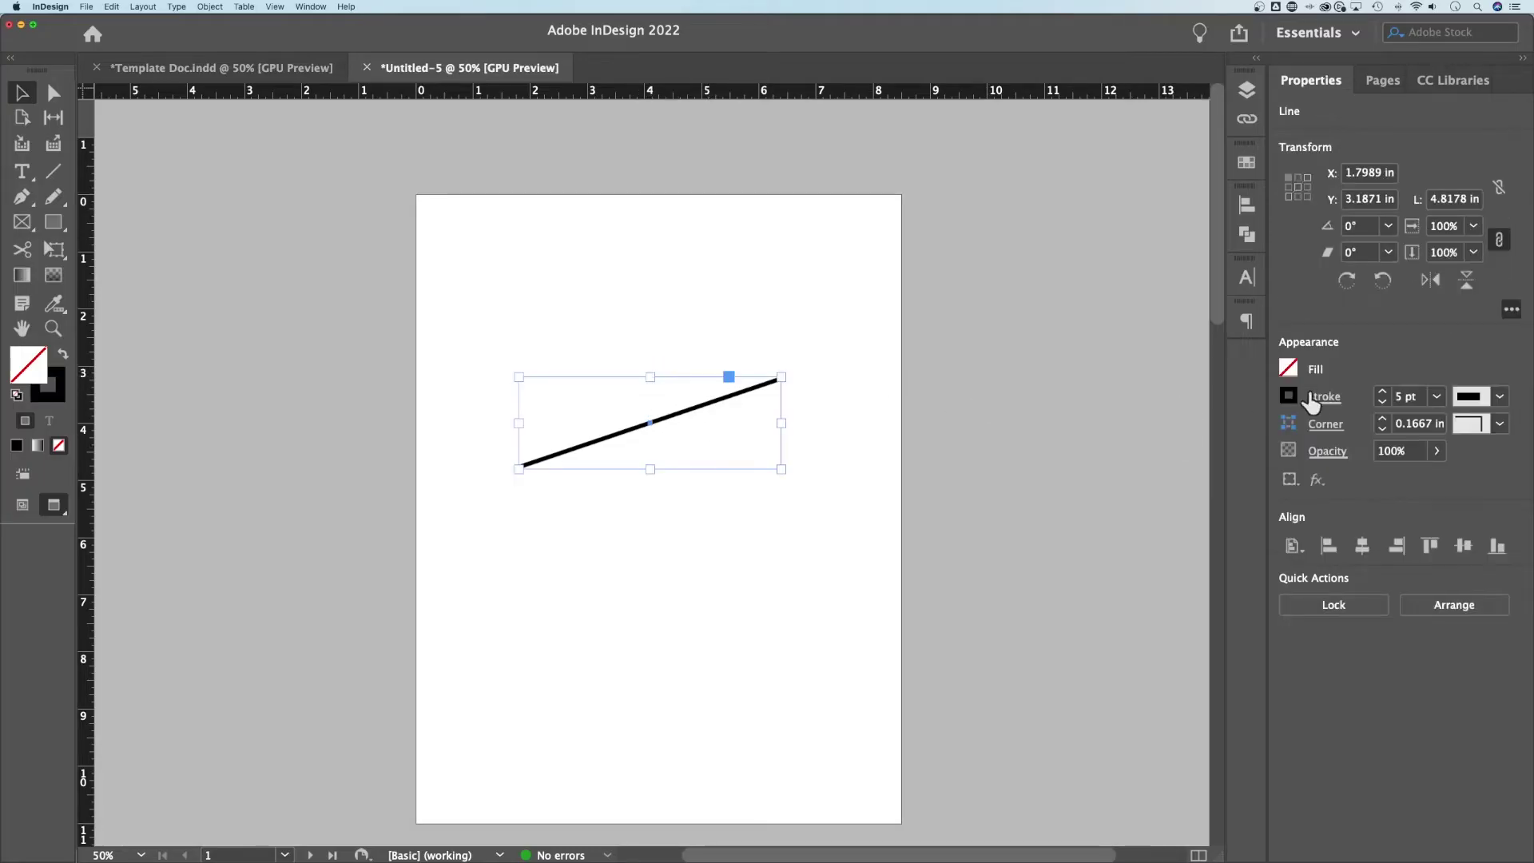
pyautogui.click(1327, 397)
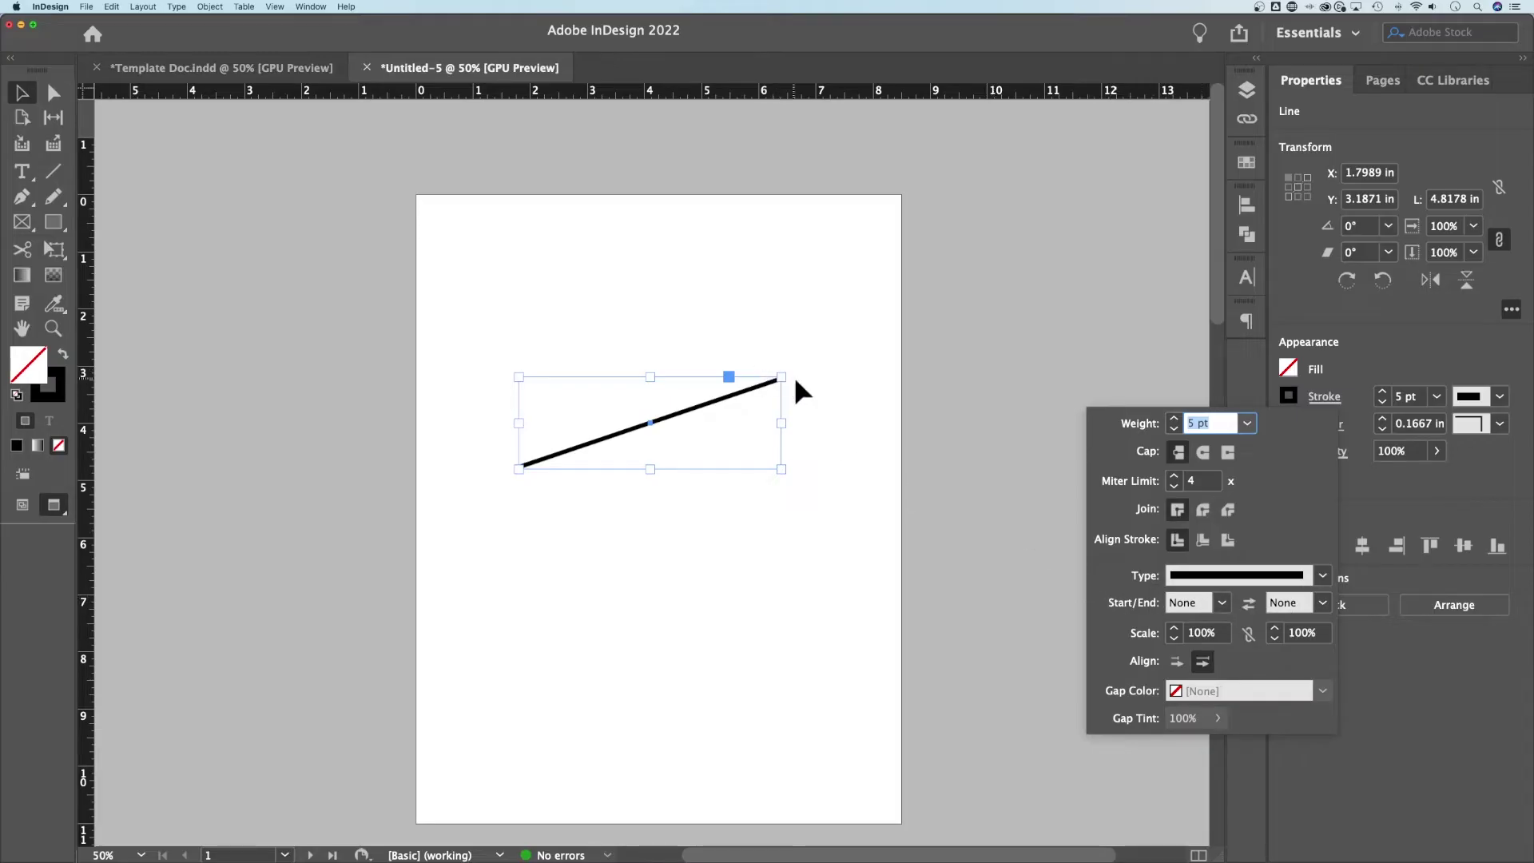
pyautogui.click(1222, 604)
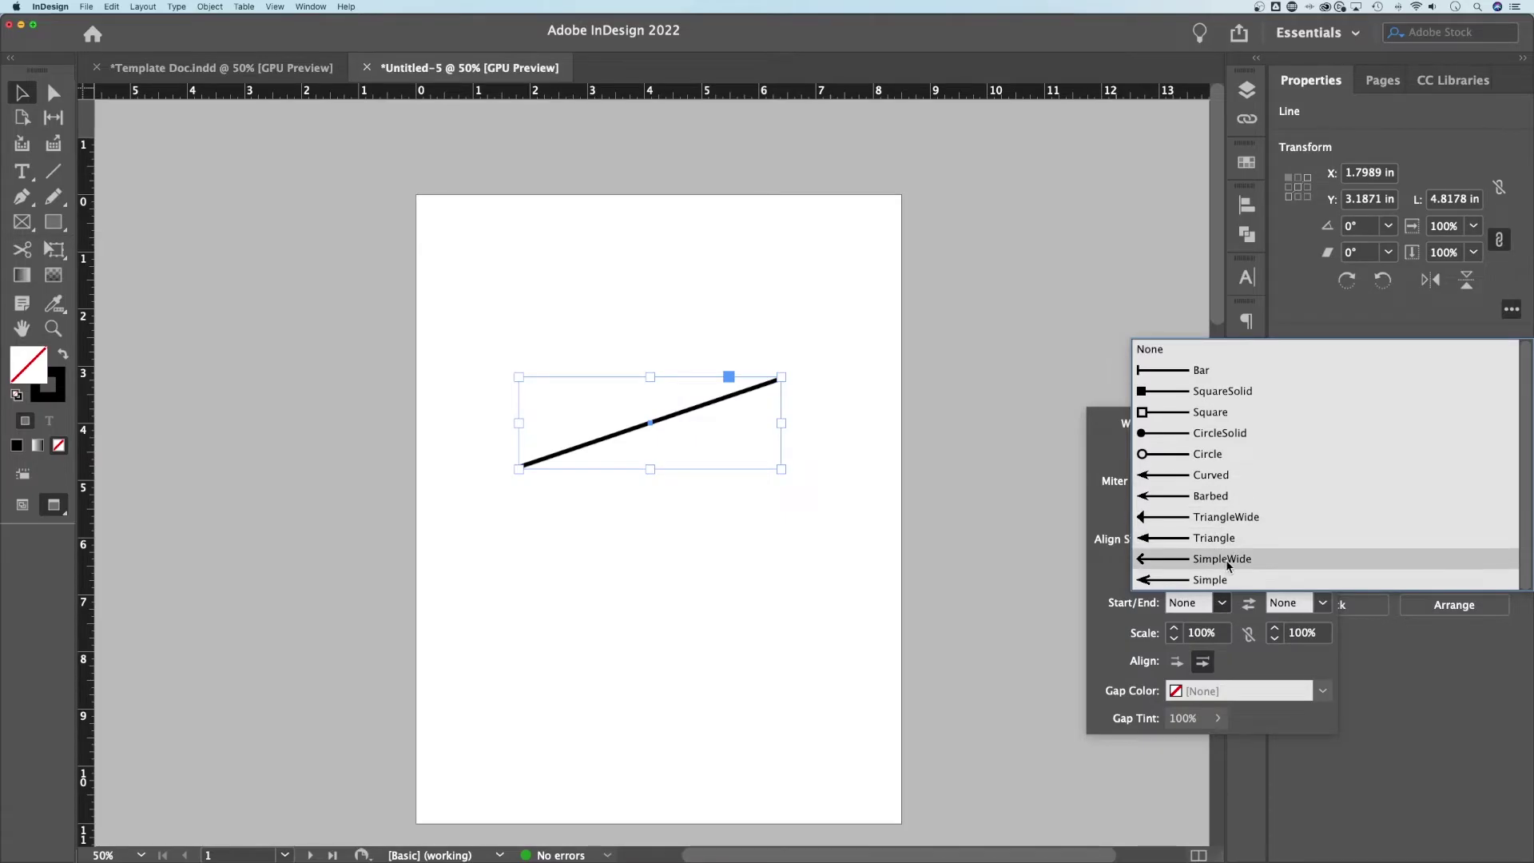
pyautogui.click(1228, 565)
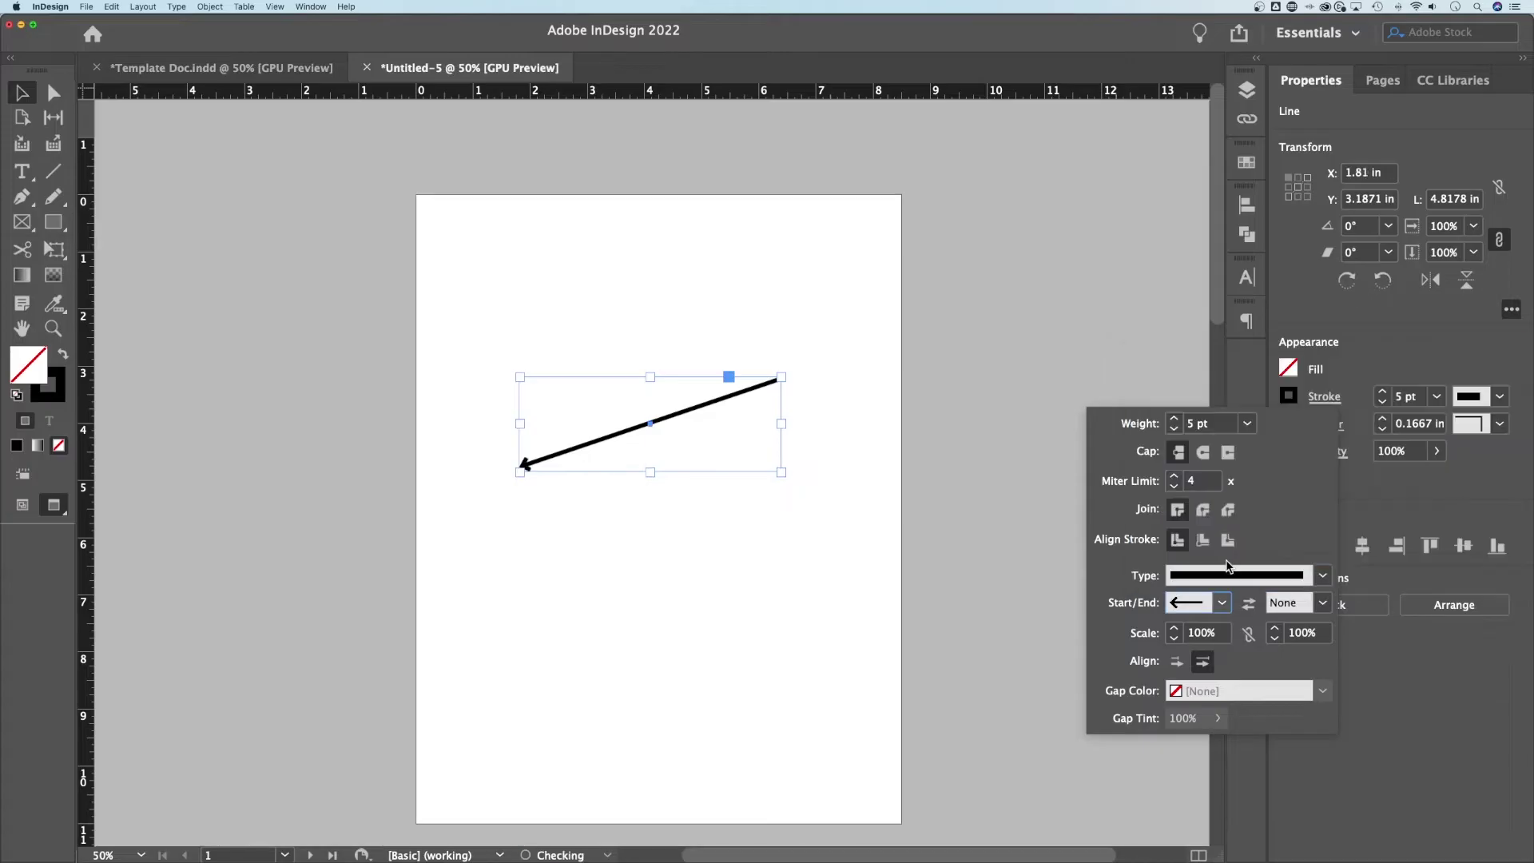
pyautogui.click(539, 497)
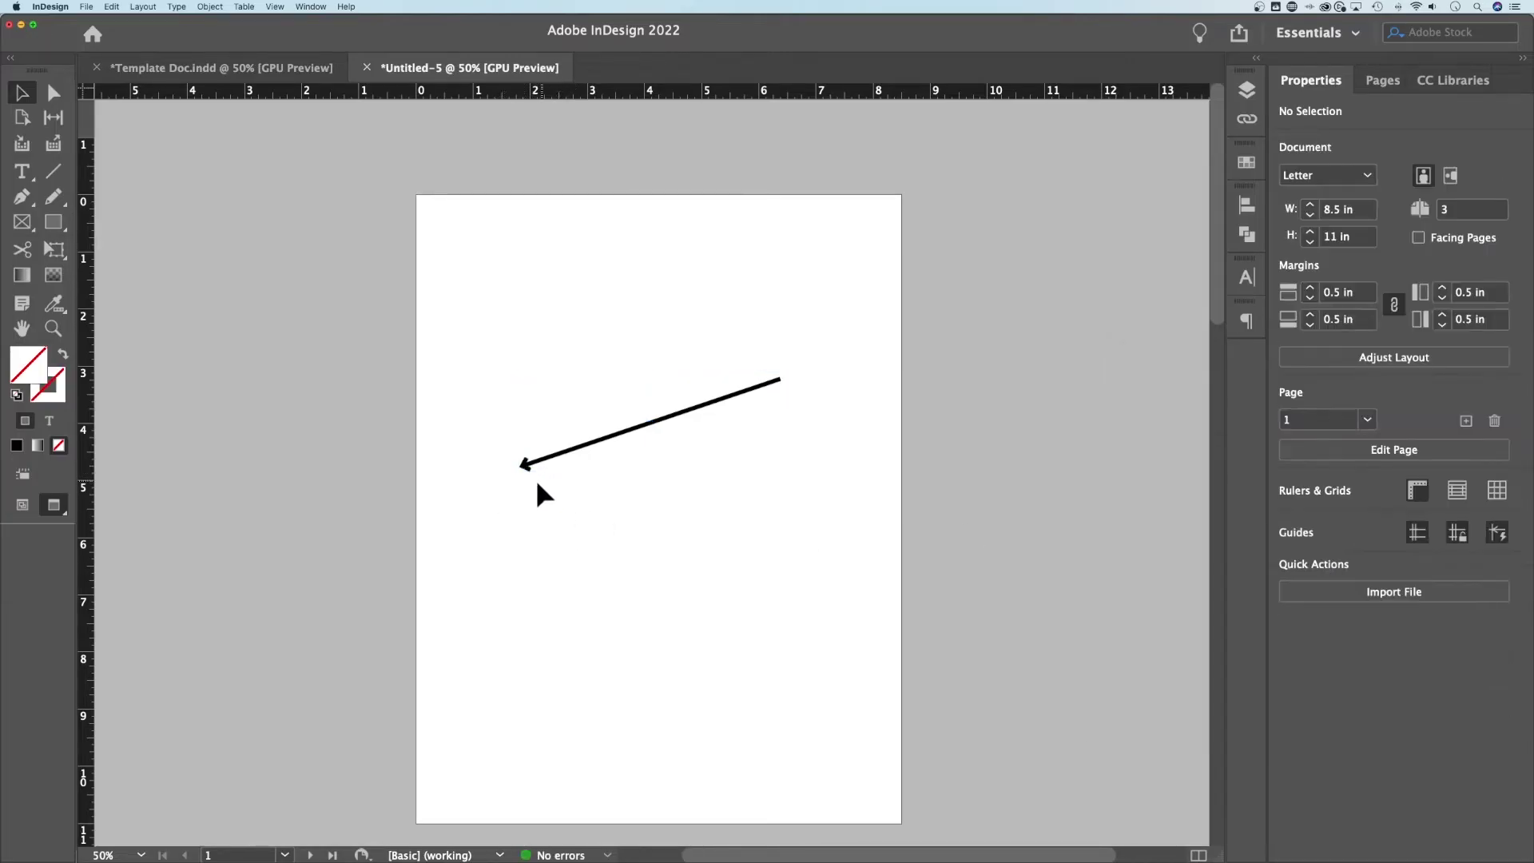
pyautogui.moveTo(671, 514); pyautogui.dragTo(502, 381)
# Enlarge the start arrowhead, setting its scale to 150%
pyautogui.click(1324, 397)
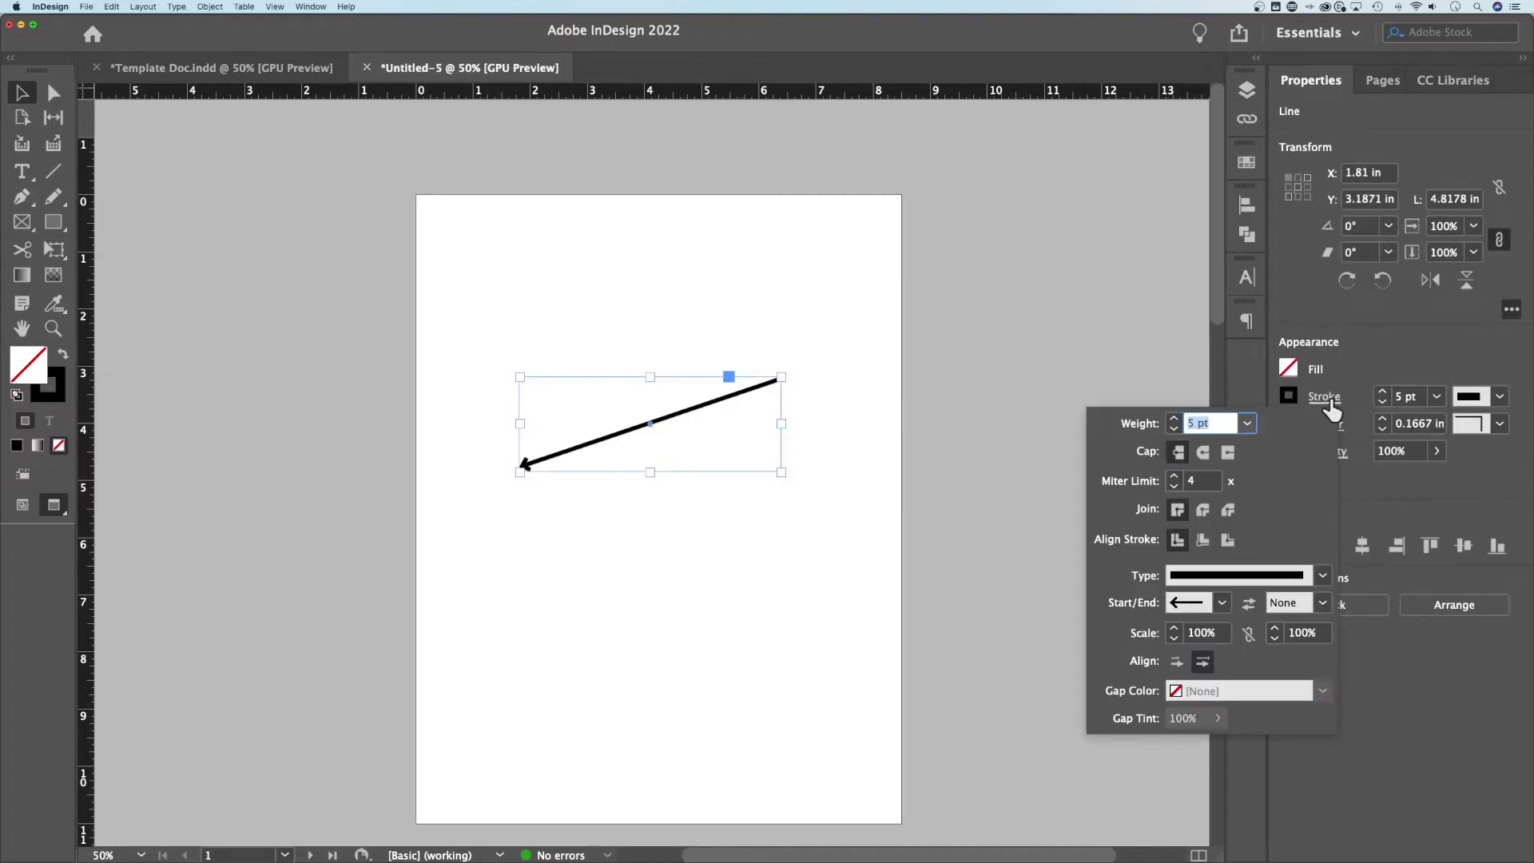
pyautogui.click(1174, 630)
pyautogui.click(1174, 629)
pyautogui.keyDown('shift'); pyautogui.click(1174, 628); pyautogui.keyUp('shift')
pyautogui.keyDown('shift'); pyautogui.click(1174, 628); pyautogui.keyUp('shift')
pyautogui.keyDown('shift'); pyautogui.click(1174, 629); pyautogui.keyUp('shift')
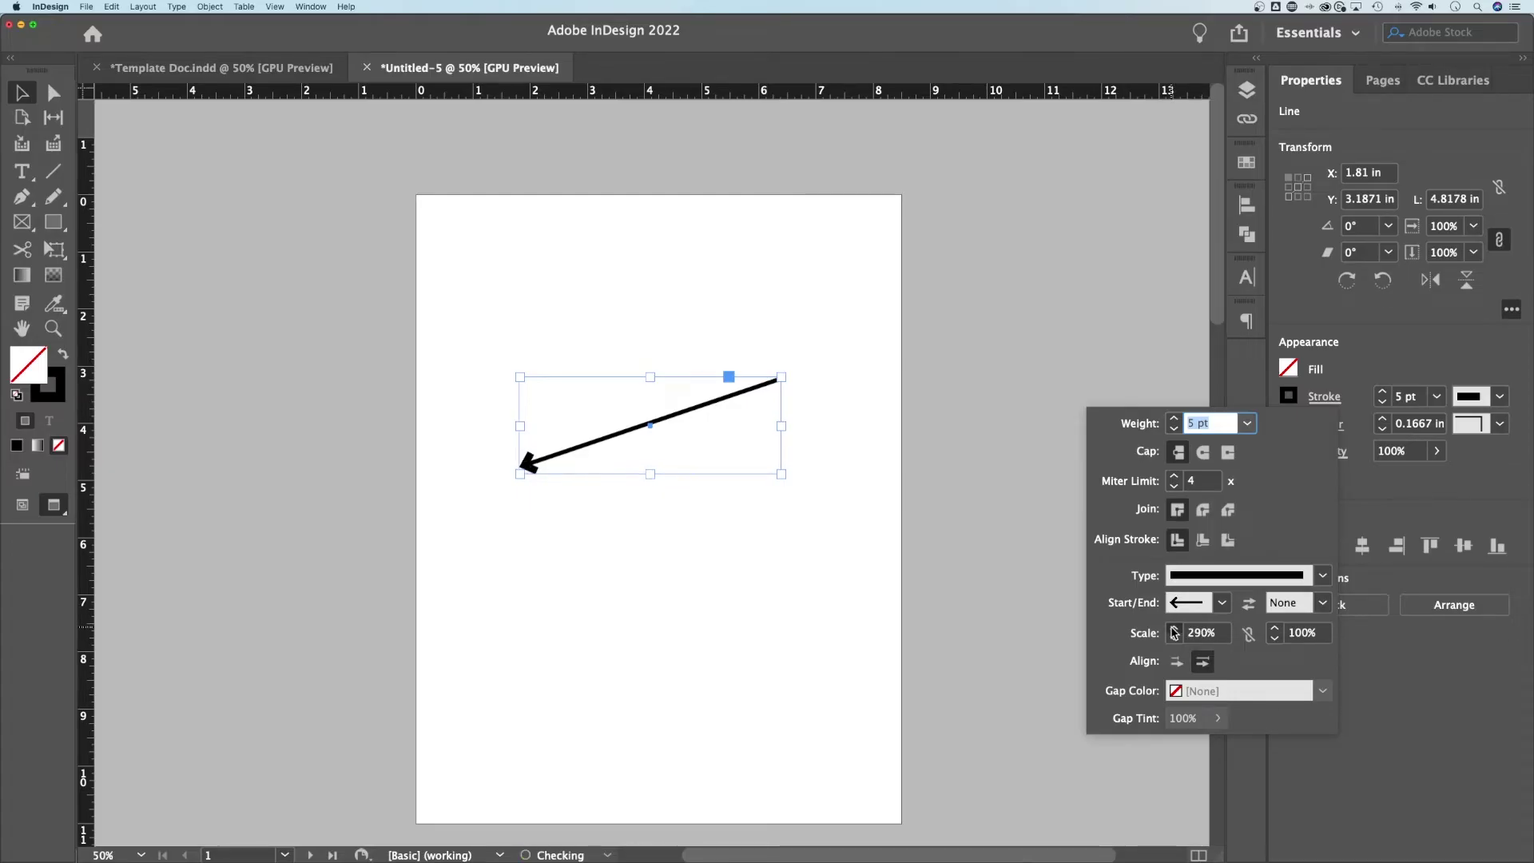
pyautogui.keyDown('shift'); pyautogui.click(1174, 628); pyautogui.keyUp('shift')
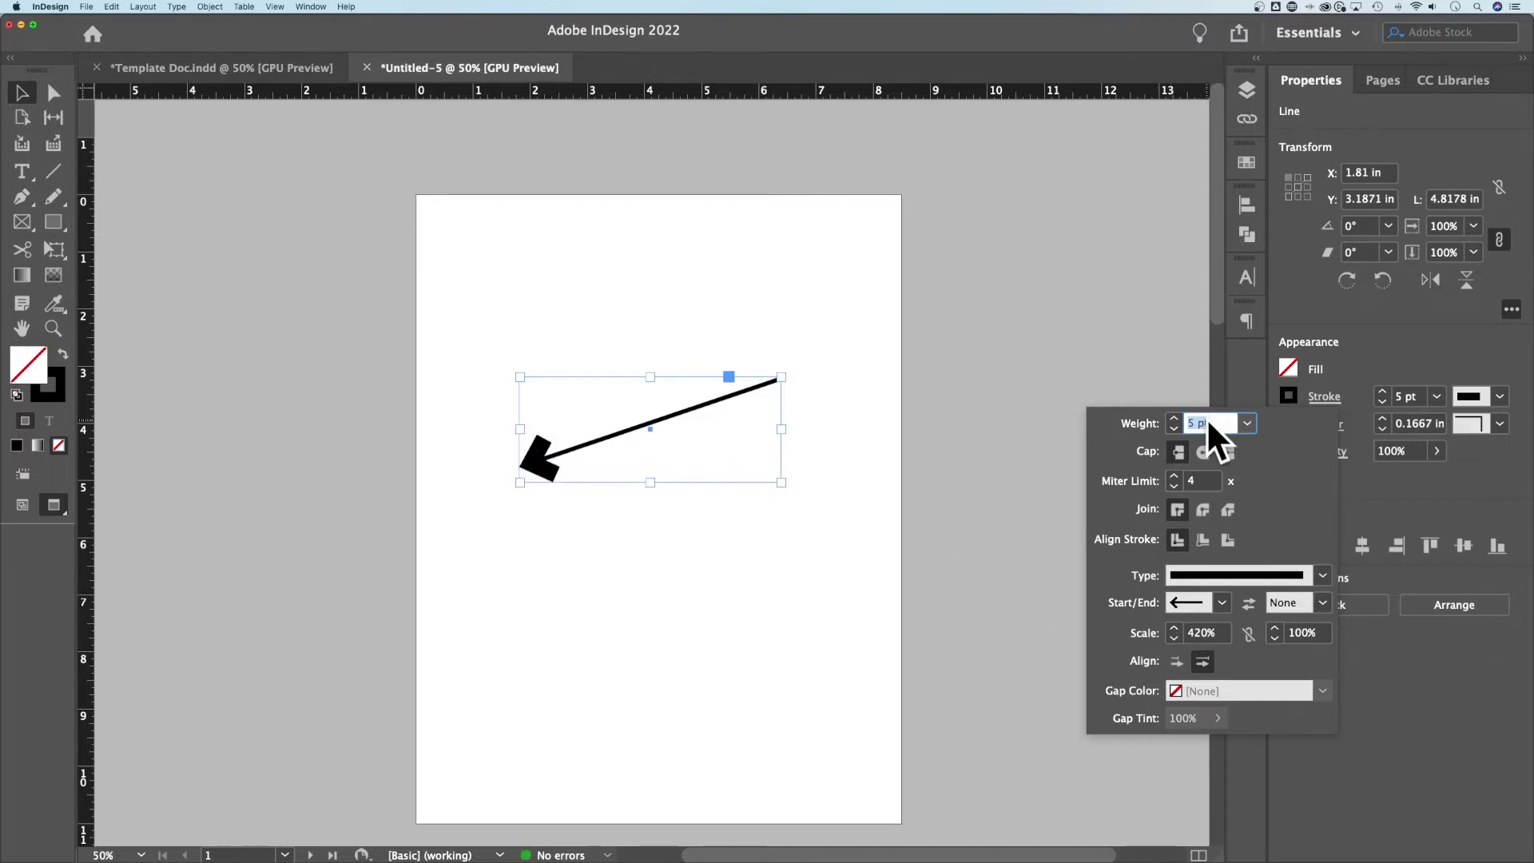
pyautogui.doubleClick(1212, 634)
pyautogui.write('150')
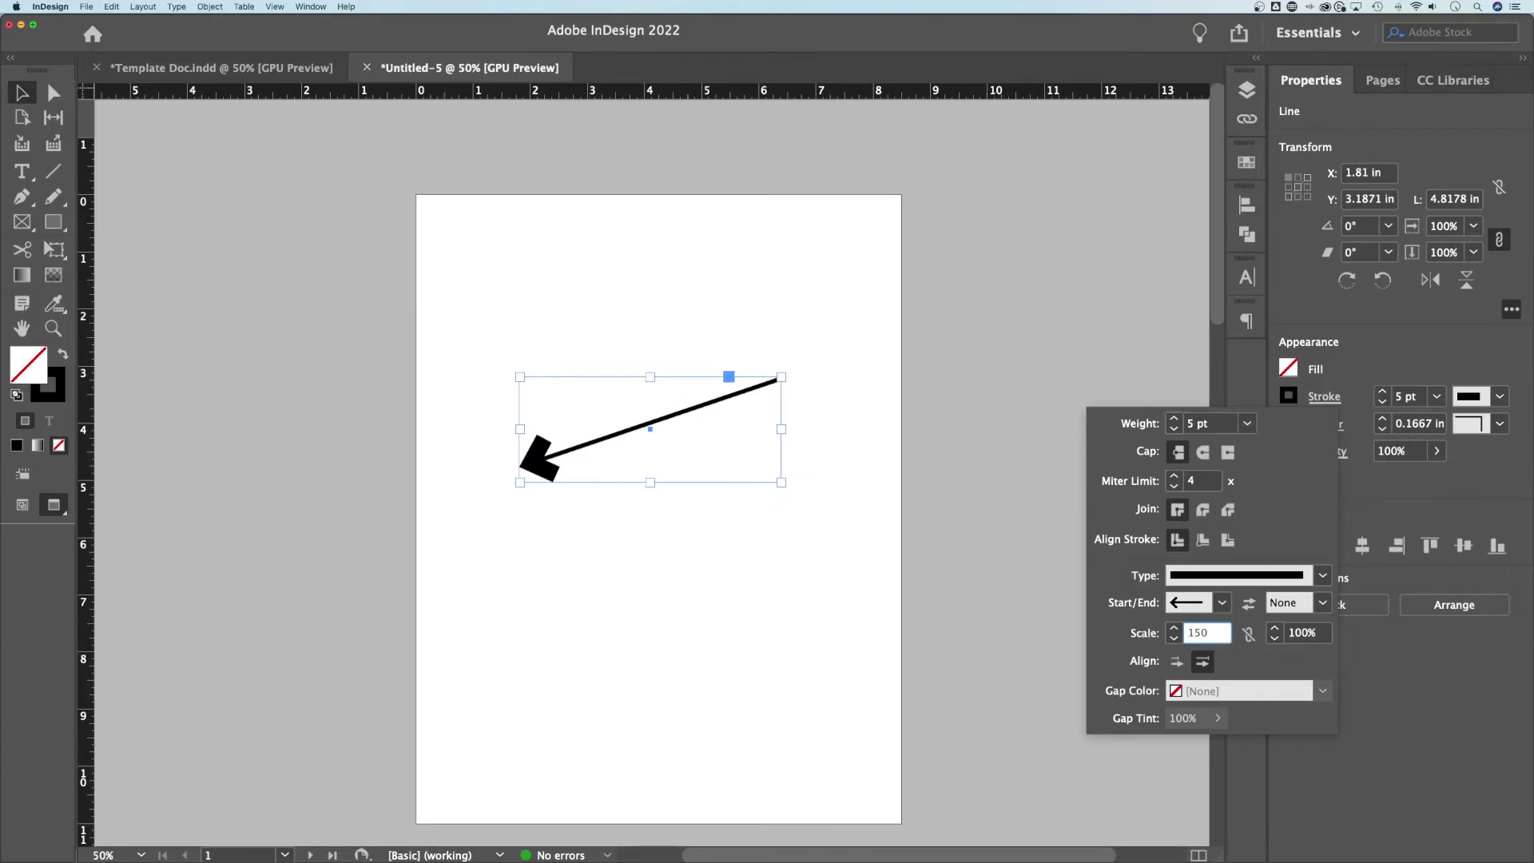
pyautogui.click(1214, 424)
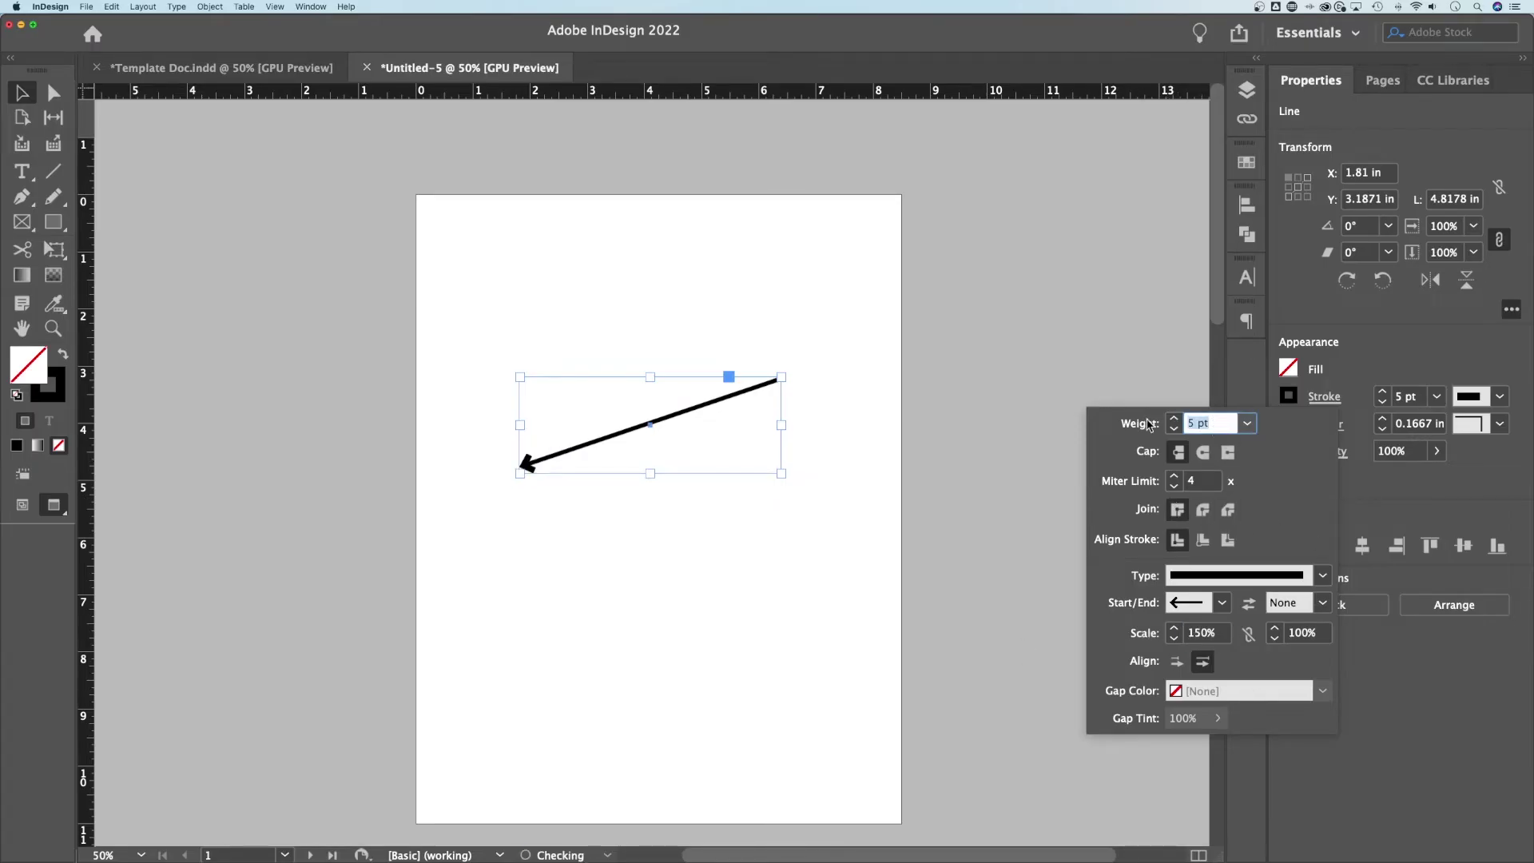
# Thicken the stroke to 19 pt, rescale the arrowhead to 125%, and nudge the arrow down-right
pyautogui.press('Up')
pyautogui.press('Up')
pyautogui.press('Up')
pyautogui.press('Up')
pyautogui.press('Up')
pyautogui.press('Up')
pyautogui.press('Up')
pyautogui.press('Up')
pyautogui.press('Up')
pyautogui.press('Up')
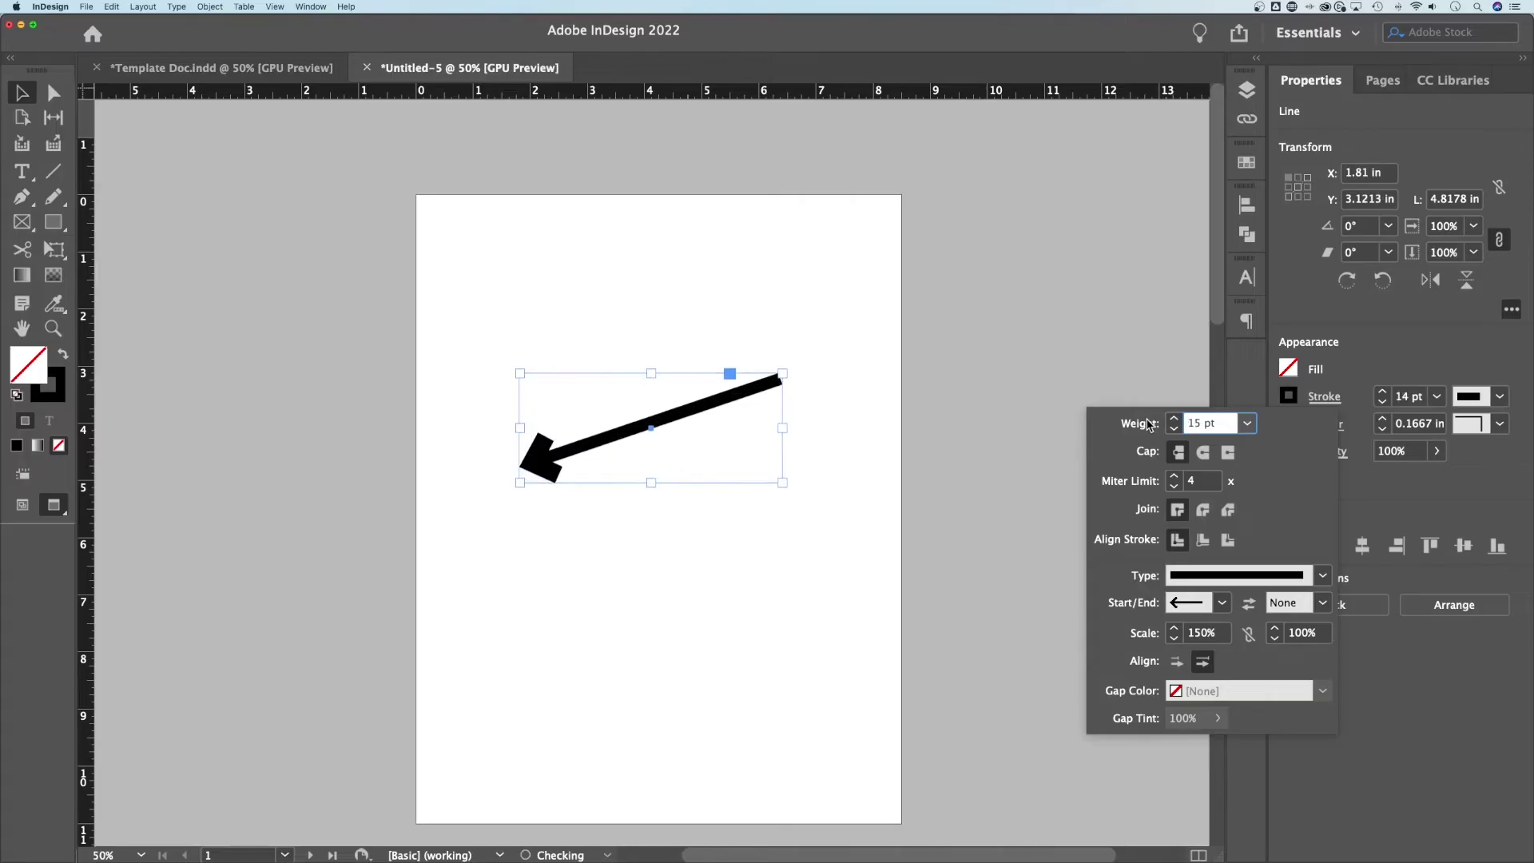
pyautogui.press('Up')
pyautogui.press('Up')
pyautogui.press('Up')
pyautogui.press('Up')
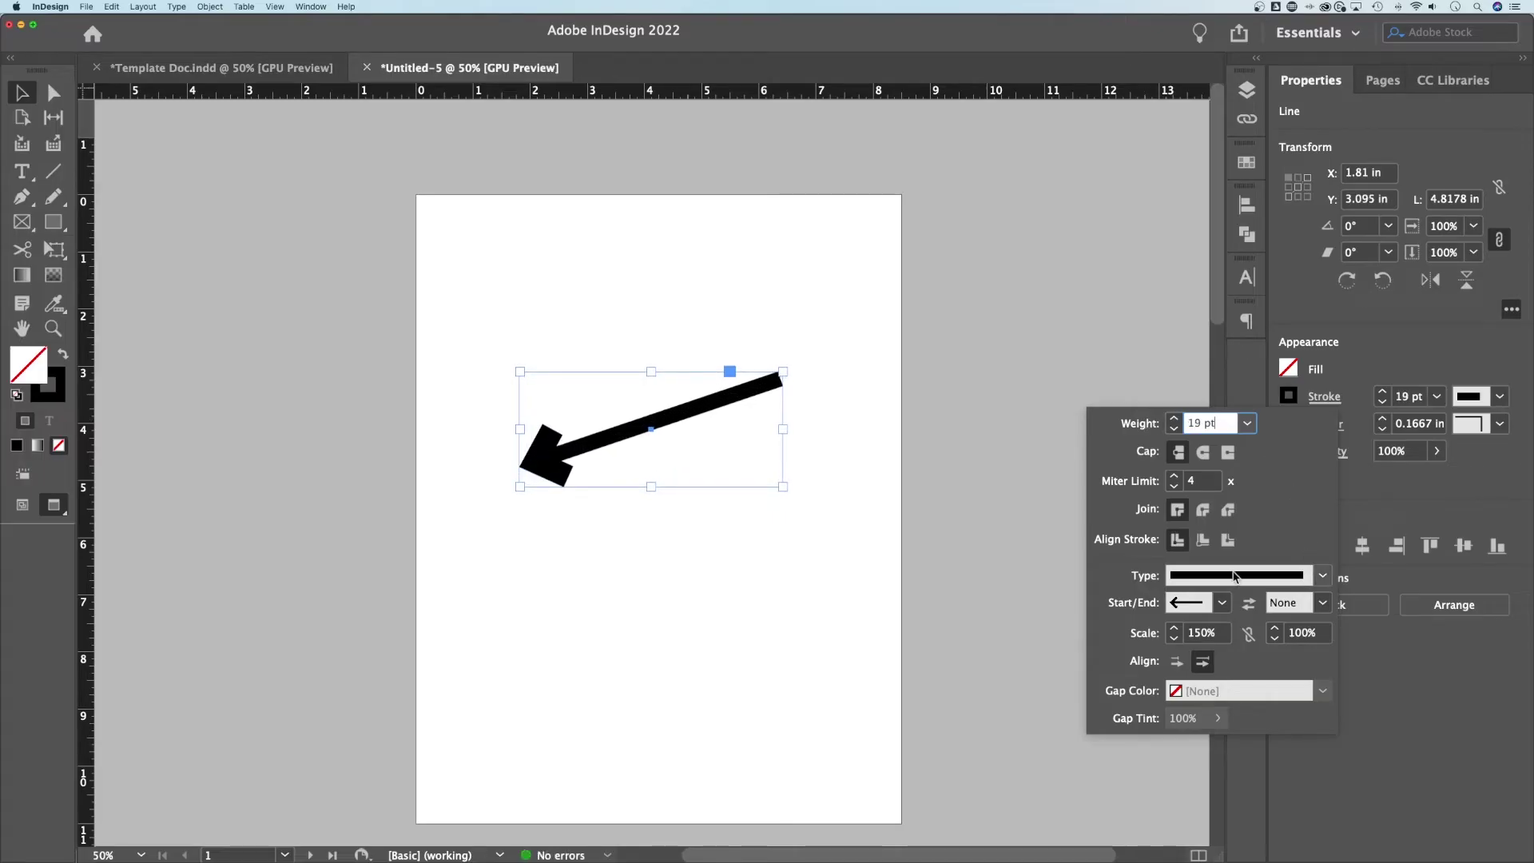
pyautogui.click(1207, 633)
pyautogui.write('125')
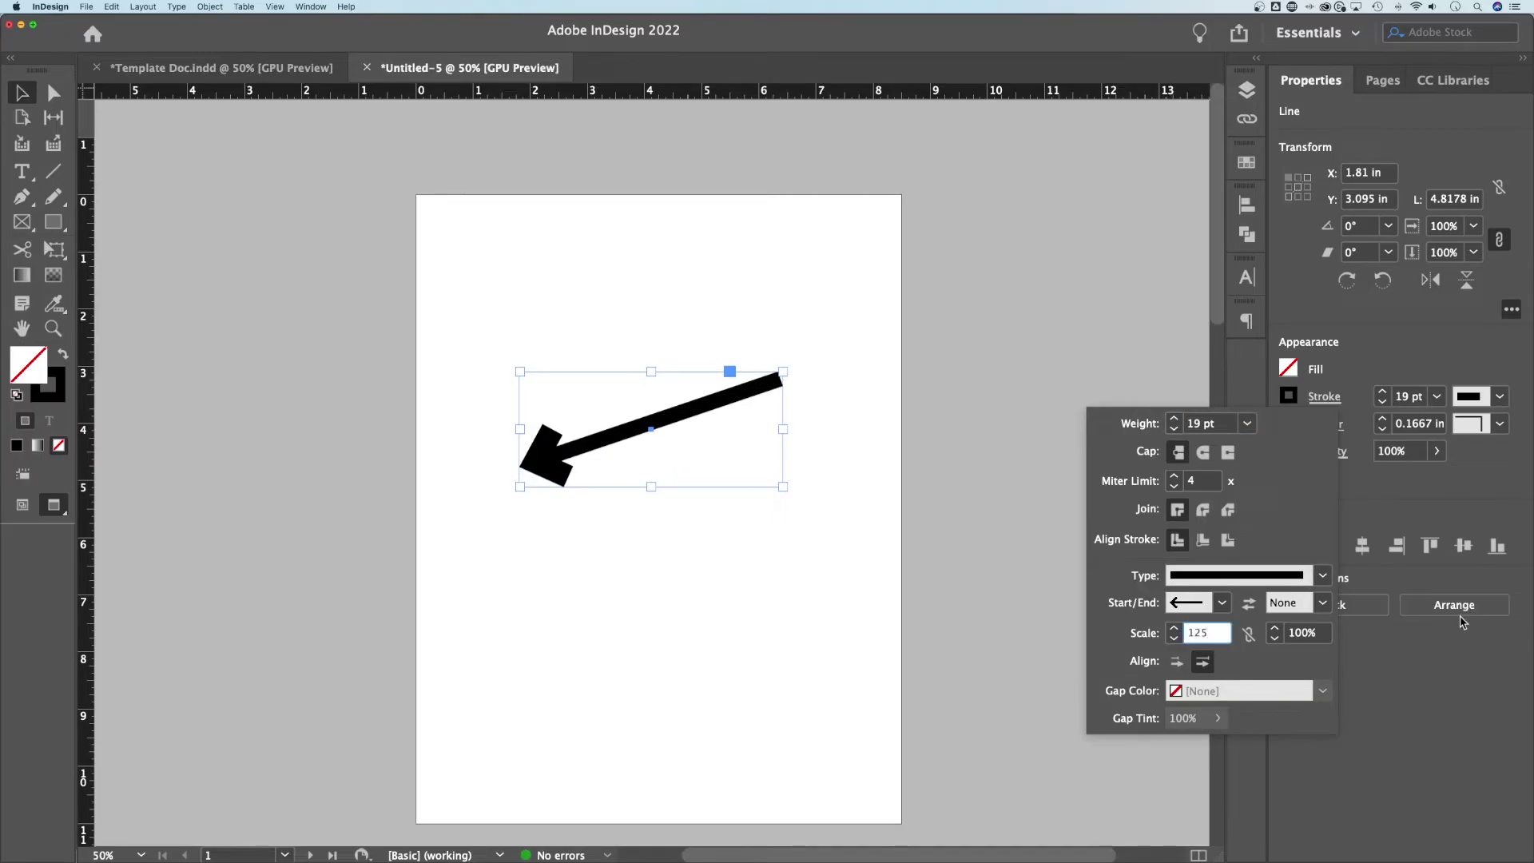
pyautogui.press('Return')
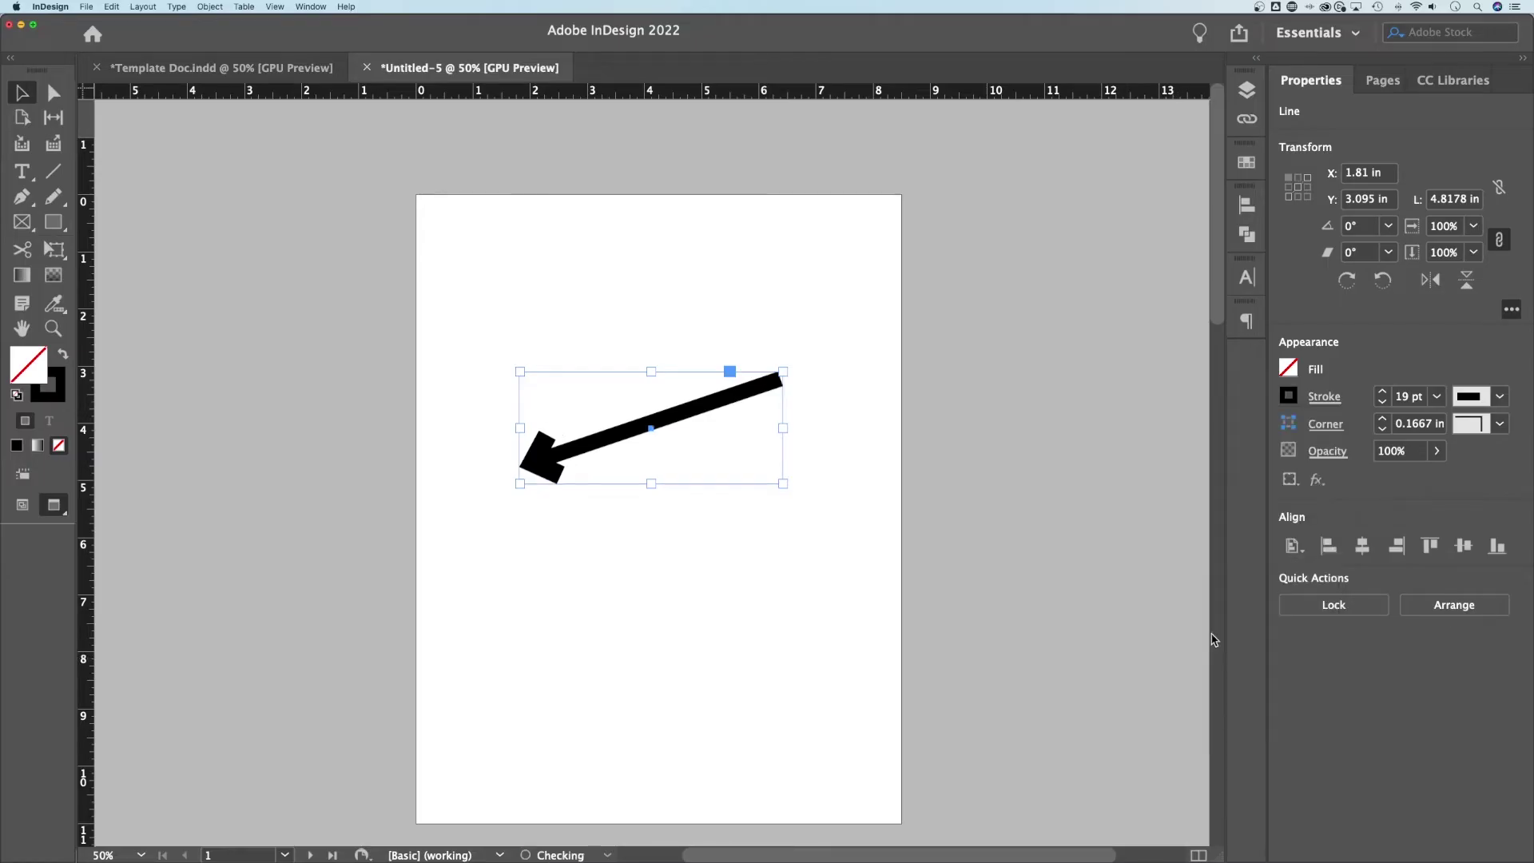
pyautogui.click(669, 543)
pyautogui.moveTo(615, 439); pyautogui.dragTo(624, 470)
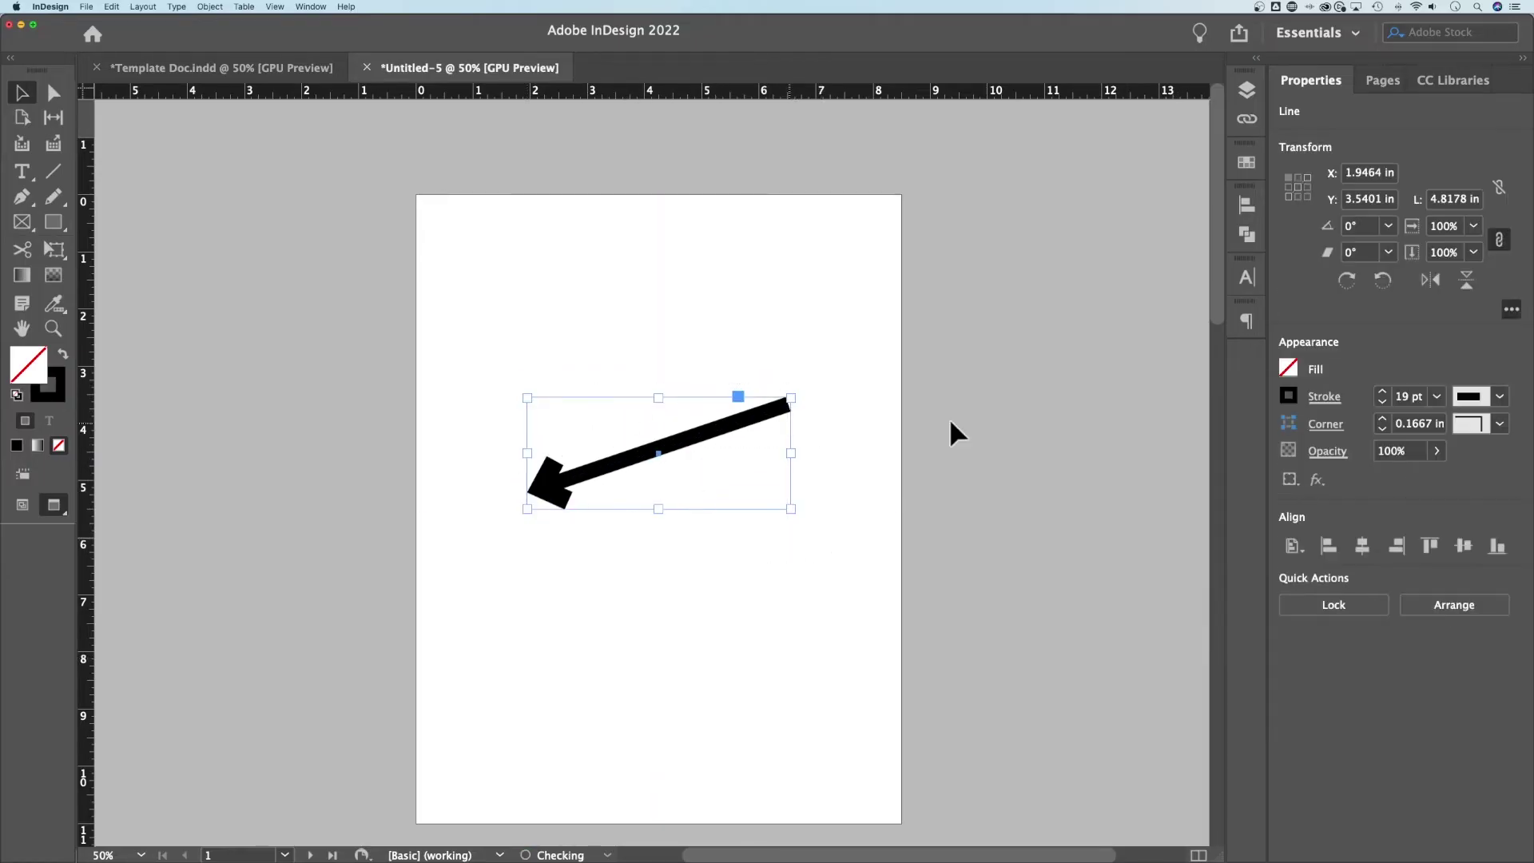
# Set the straight arrow's stroke weight to 15 pt and deselect it
pyautogui.click(1411, 395)
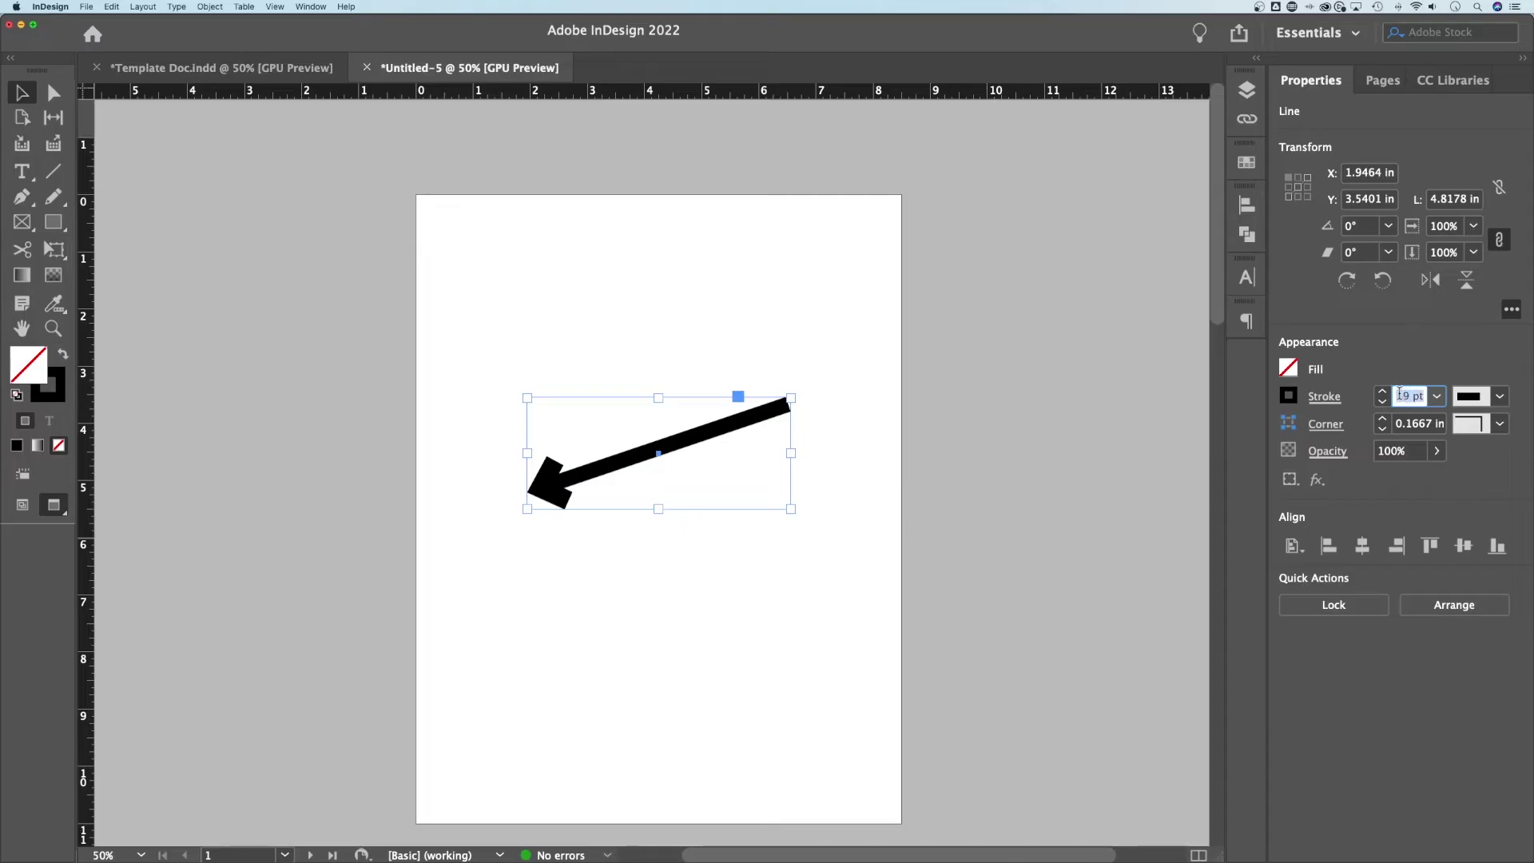
pyautogui.write('15')
pyautogui.press('Return')
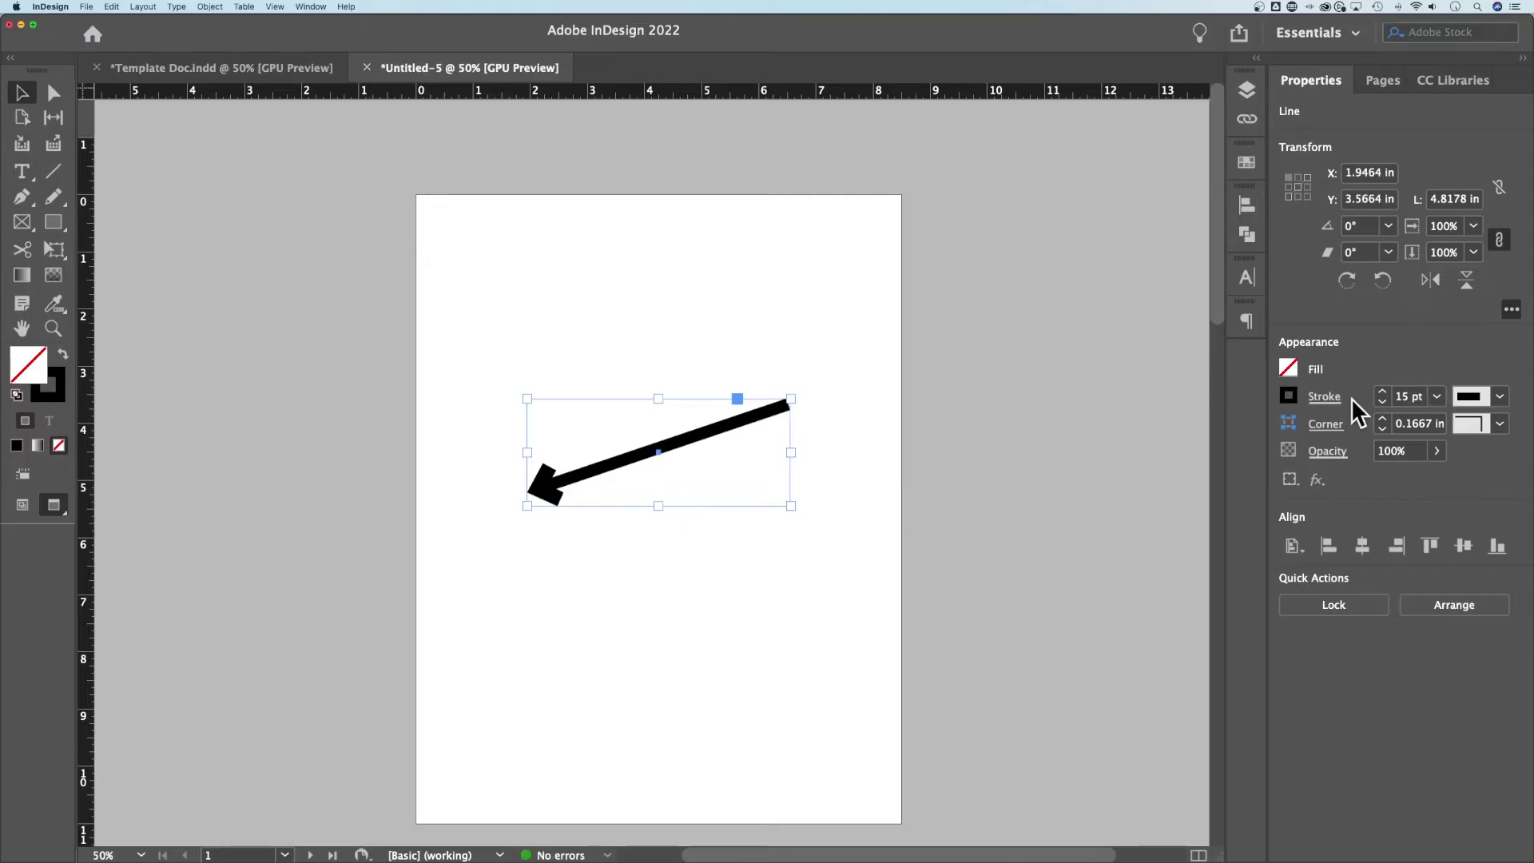
pyautogui.click(914, 382)
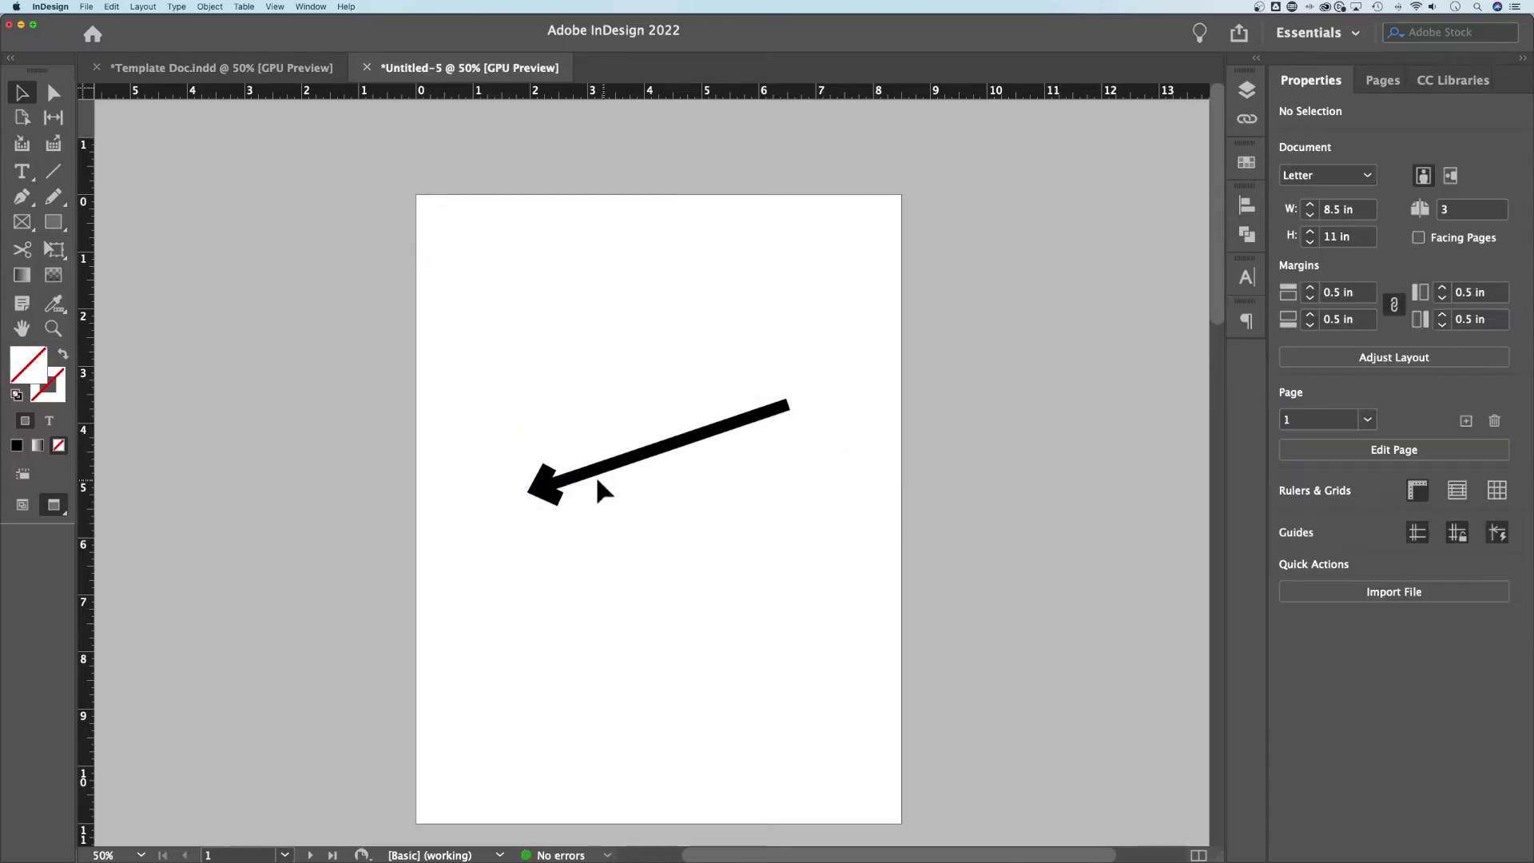
pyautogui.hscroll(3, 678, 492)
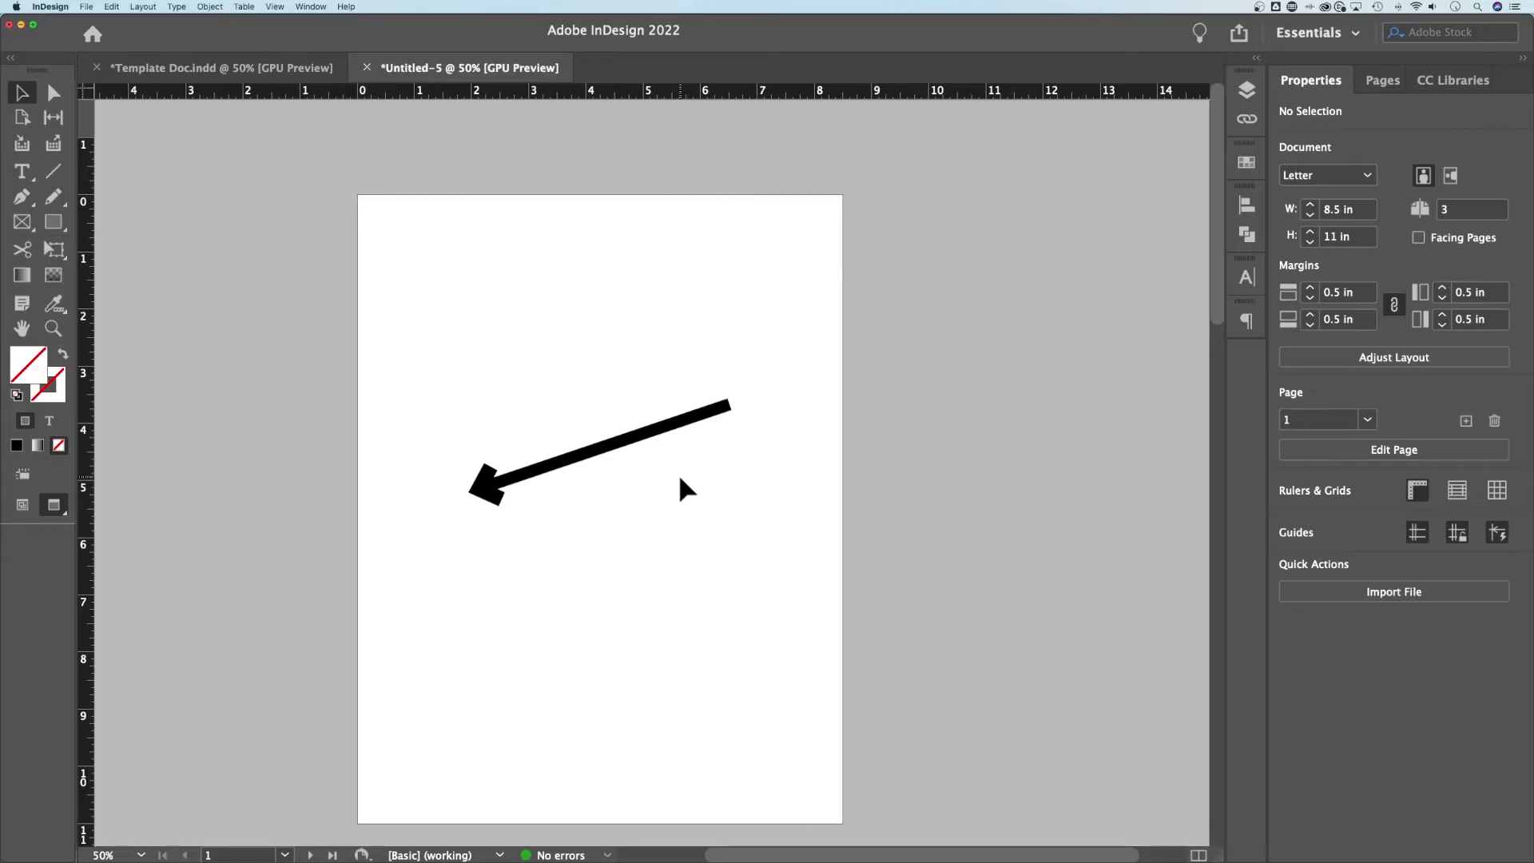
# Move the straight arrow up and draw a curved path below it with the Pen tool
pyautogui.moveTo(559, 471); pyautogui.dragTo(589, 329)
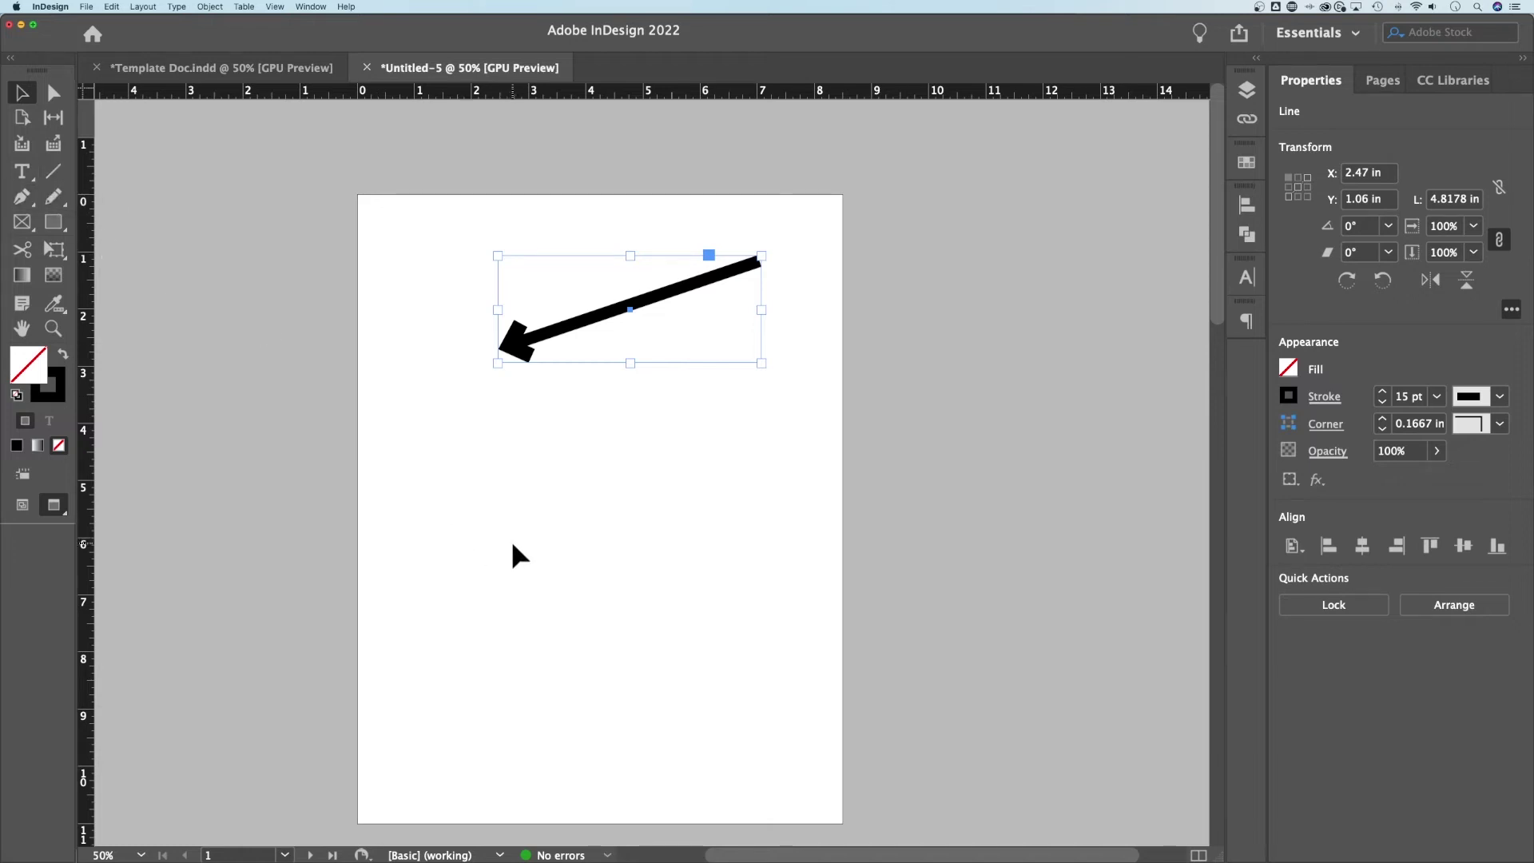
pyautogui.press('p')
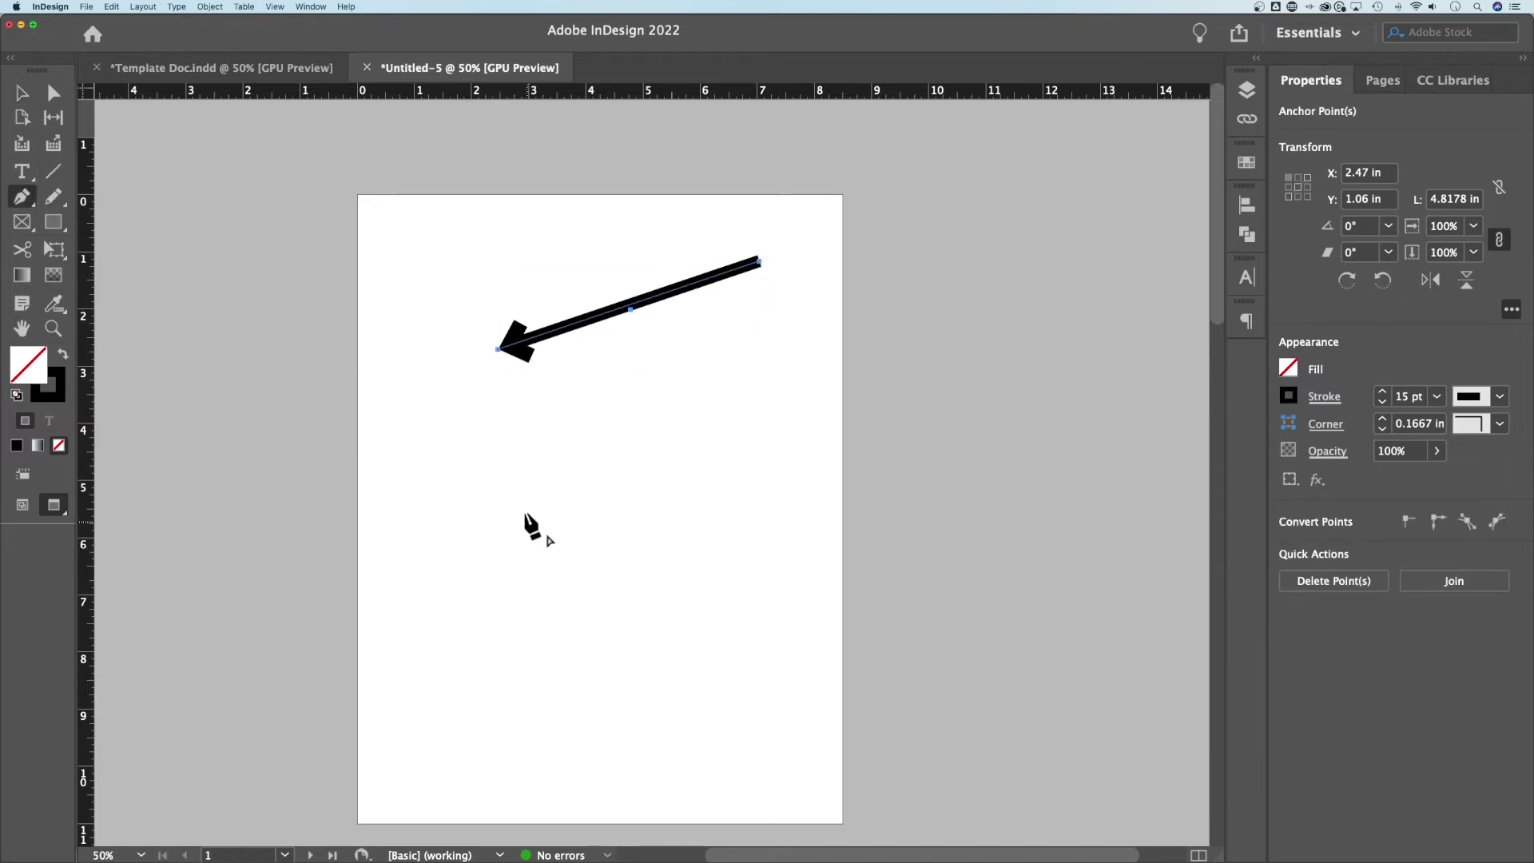
pyautogui.click(485, 571)
pyautogui.click(654, 445)
pyautogui.moveTo(654, 444); pyautogui.dragTo(797, 435)
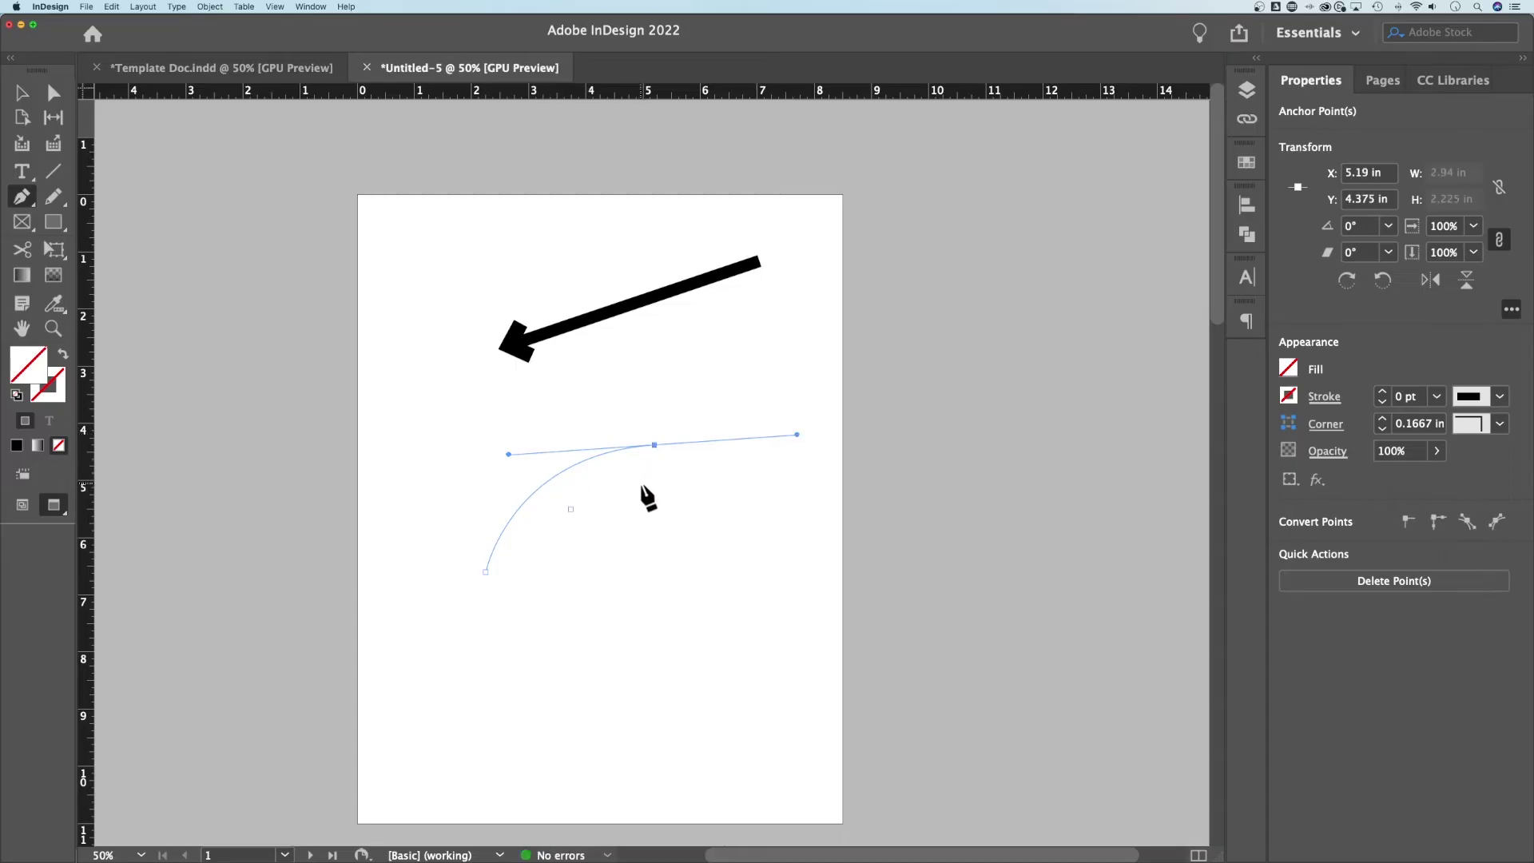
pyautogui.press('v')
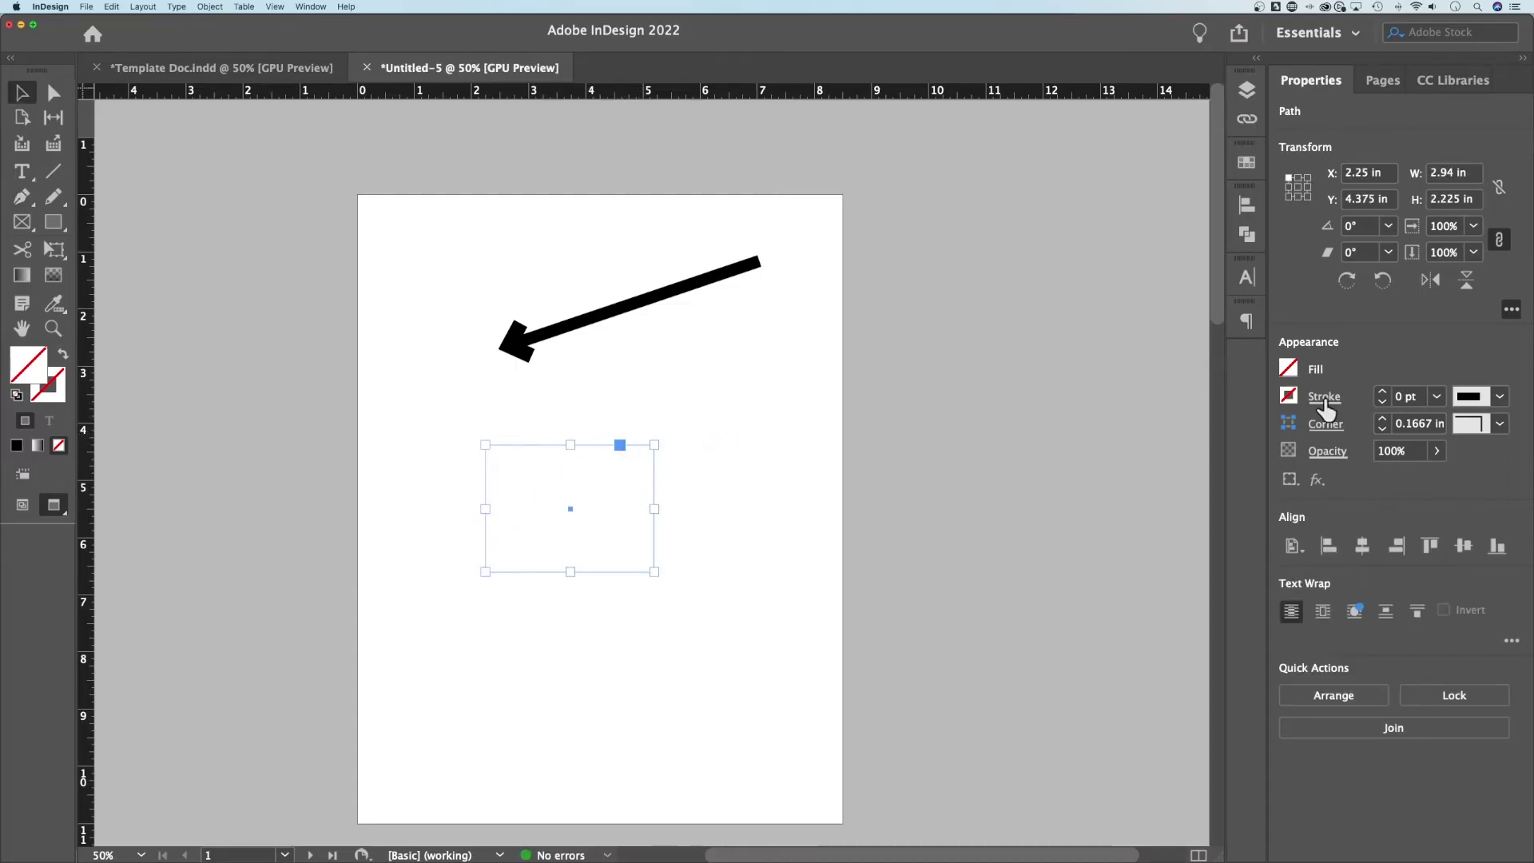
# Give the curve a 10 pt stroke, a TriangleWide start and a CircleSolid end
pyautogui.click(1325, 404)
pyautogui.write('10')
pyautogui.click(1222, 603)
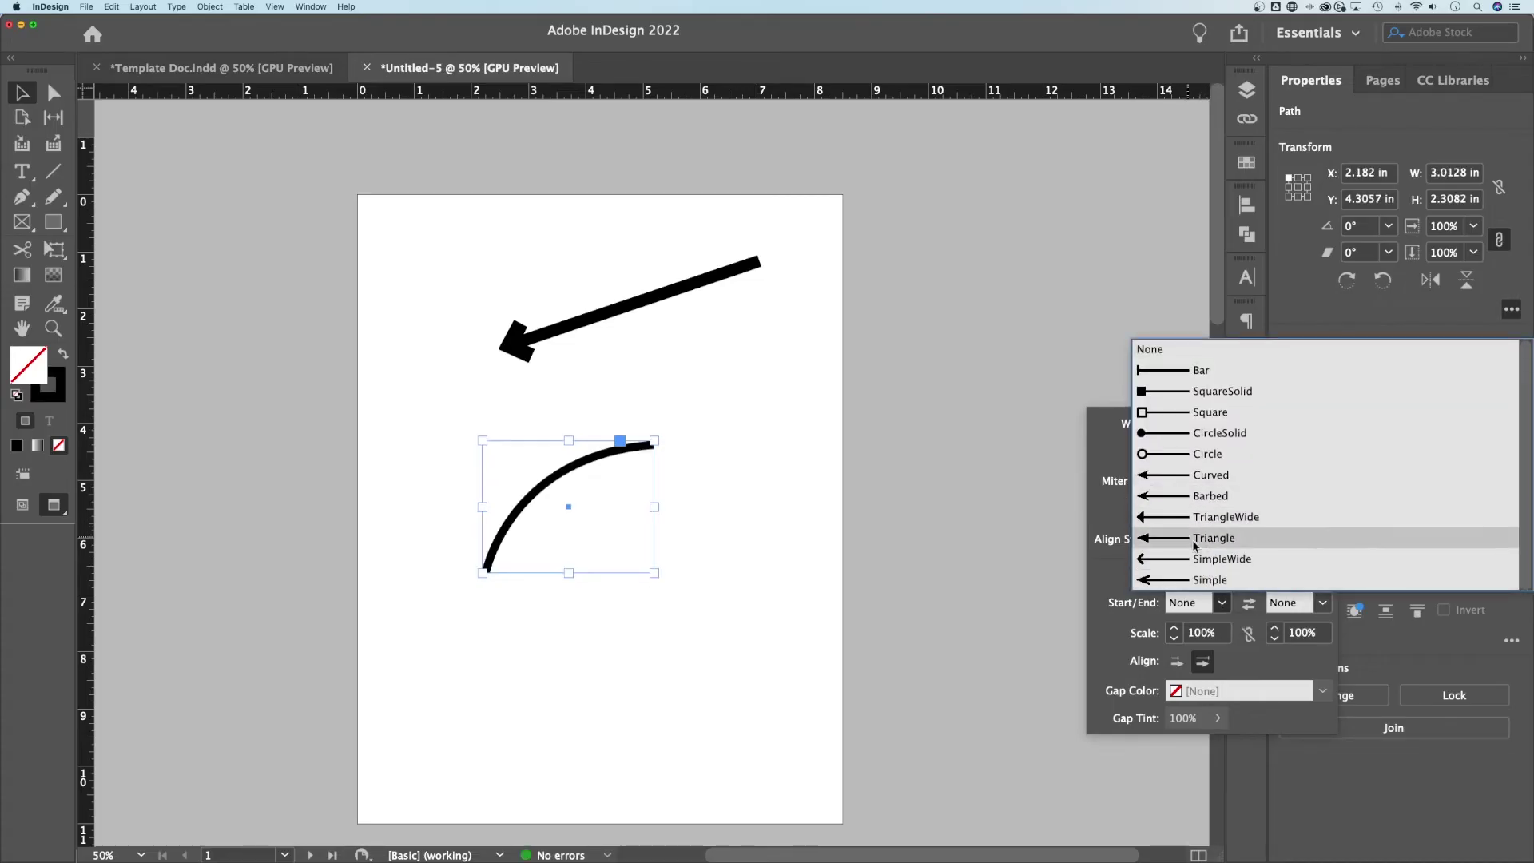
pyautogui.click(1235, 518)
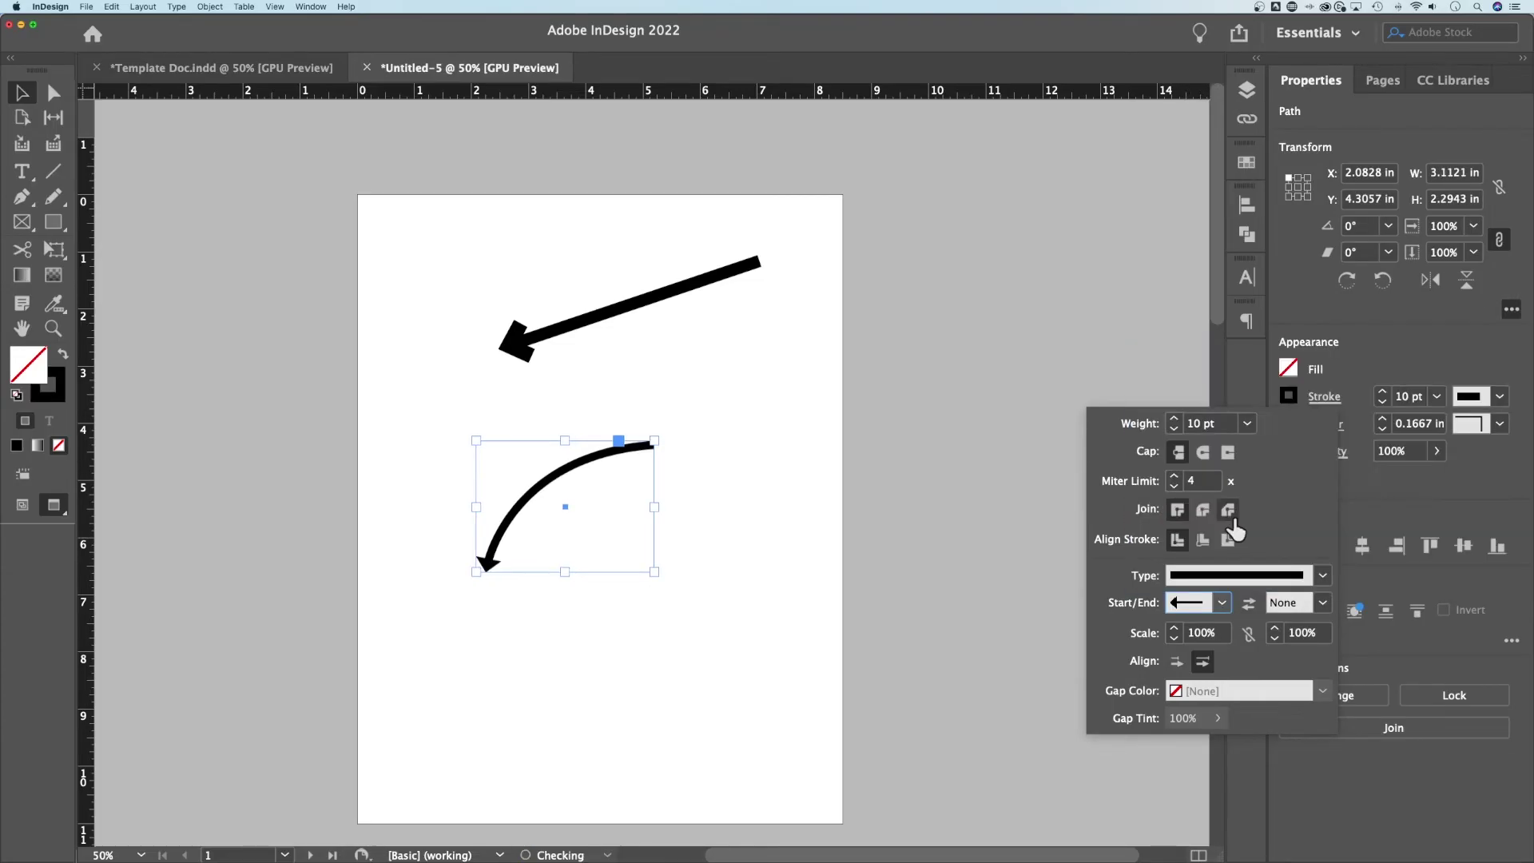
pyautogui.click(1322, 604)
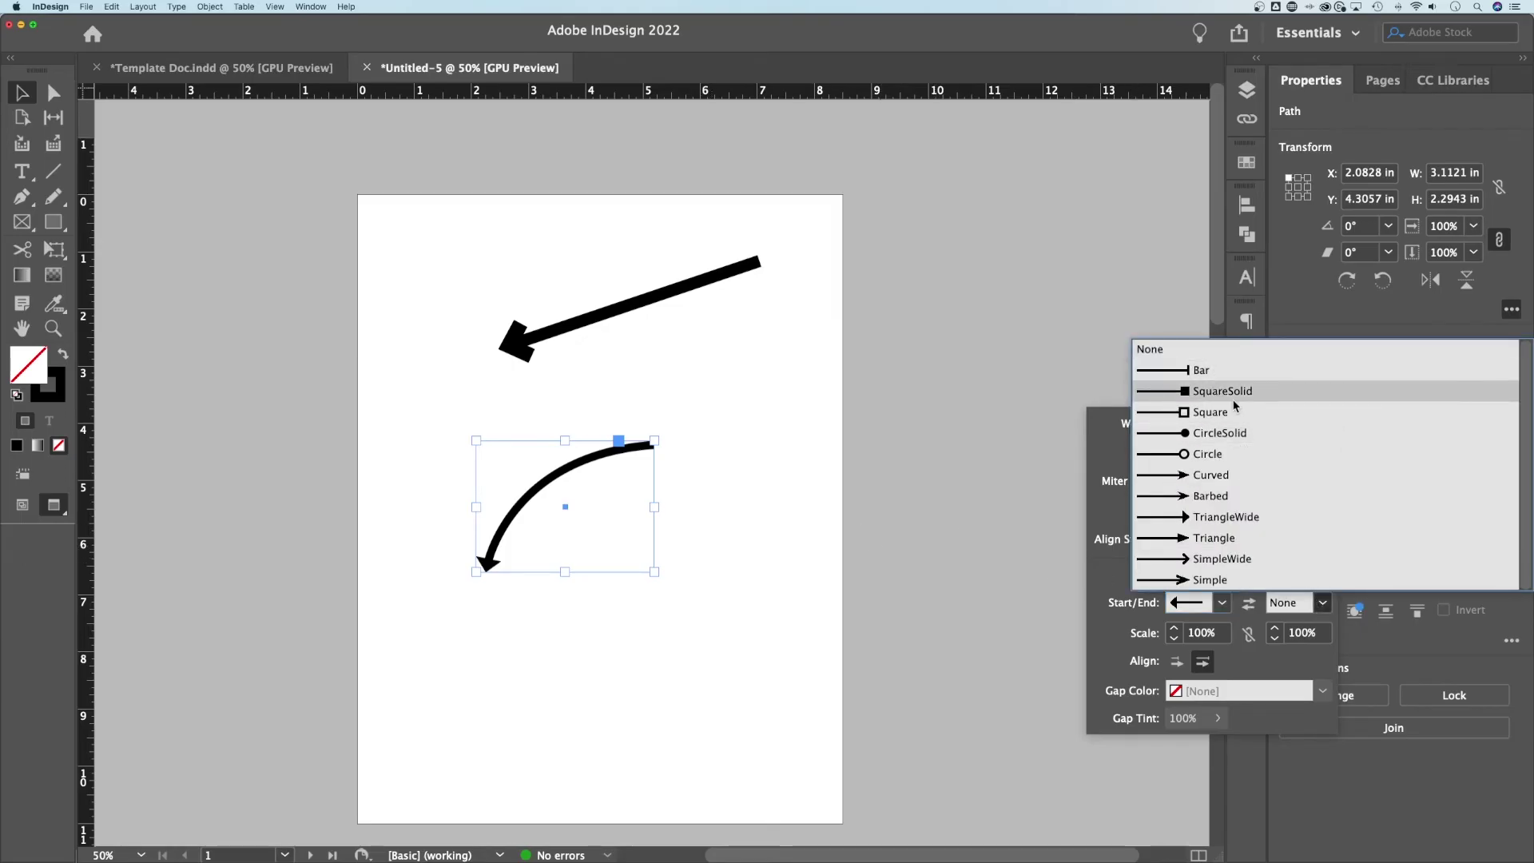
pyautogui.click(1231, 435)
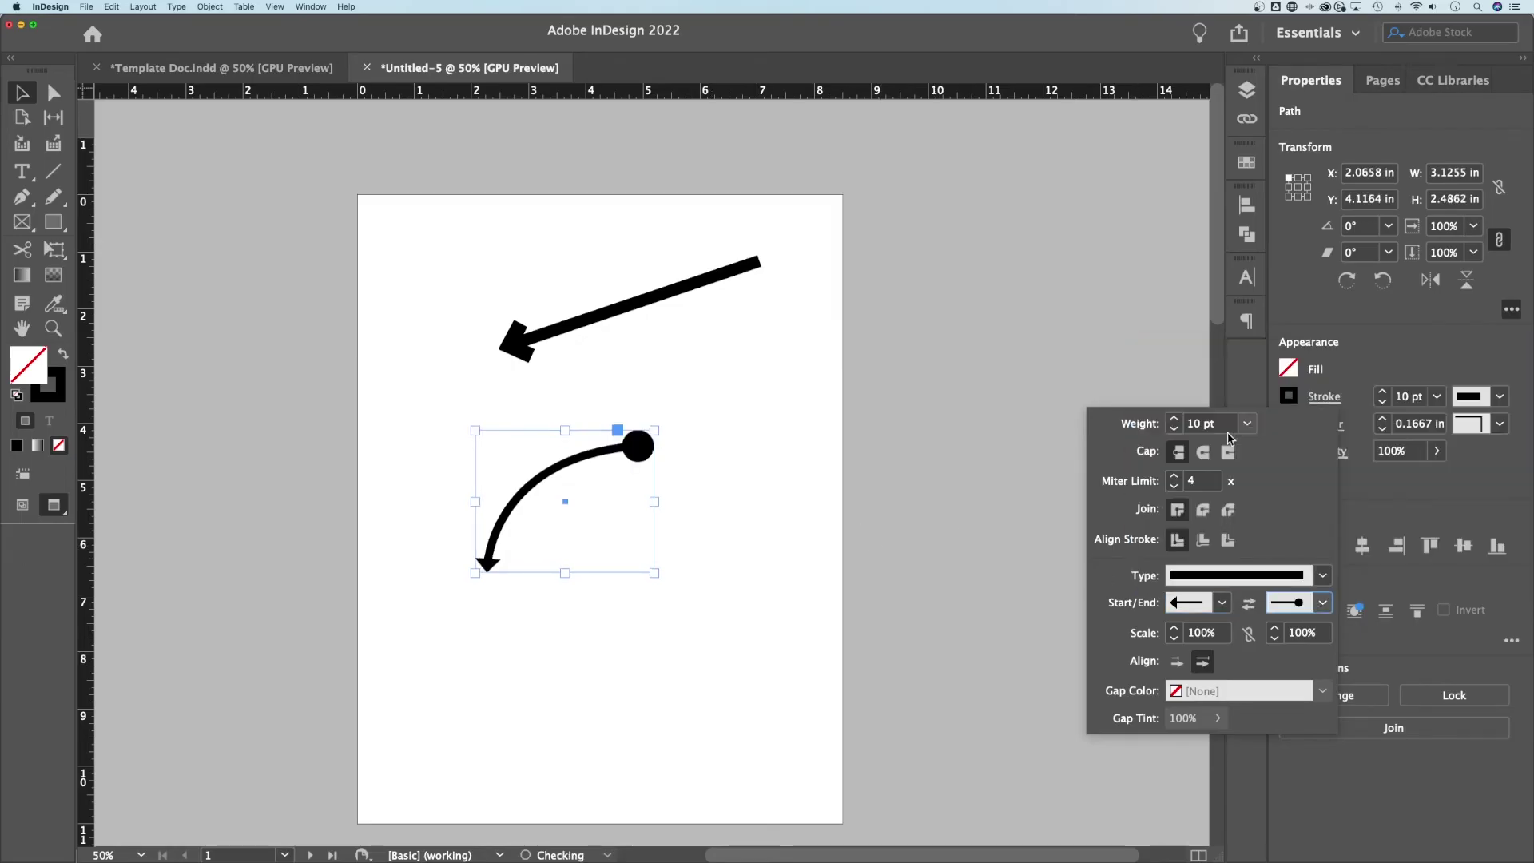
# Scale the end circle to 60% and the start triangle to 160%, then shift the curved arrow right
pyautogui.click(1276, 639)
pyautogui.click(1275, 638)
pyautogui.click(1276, 639)
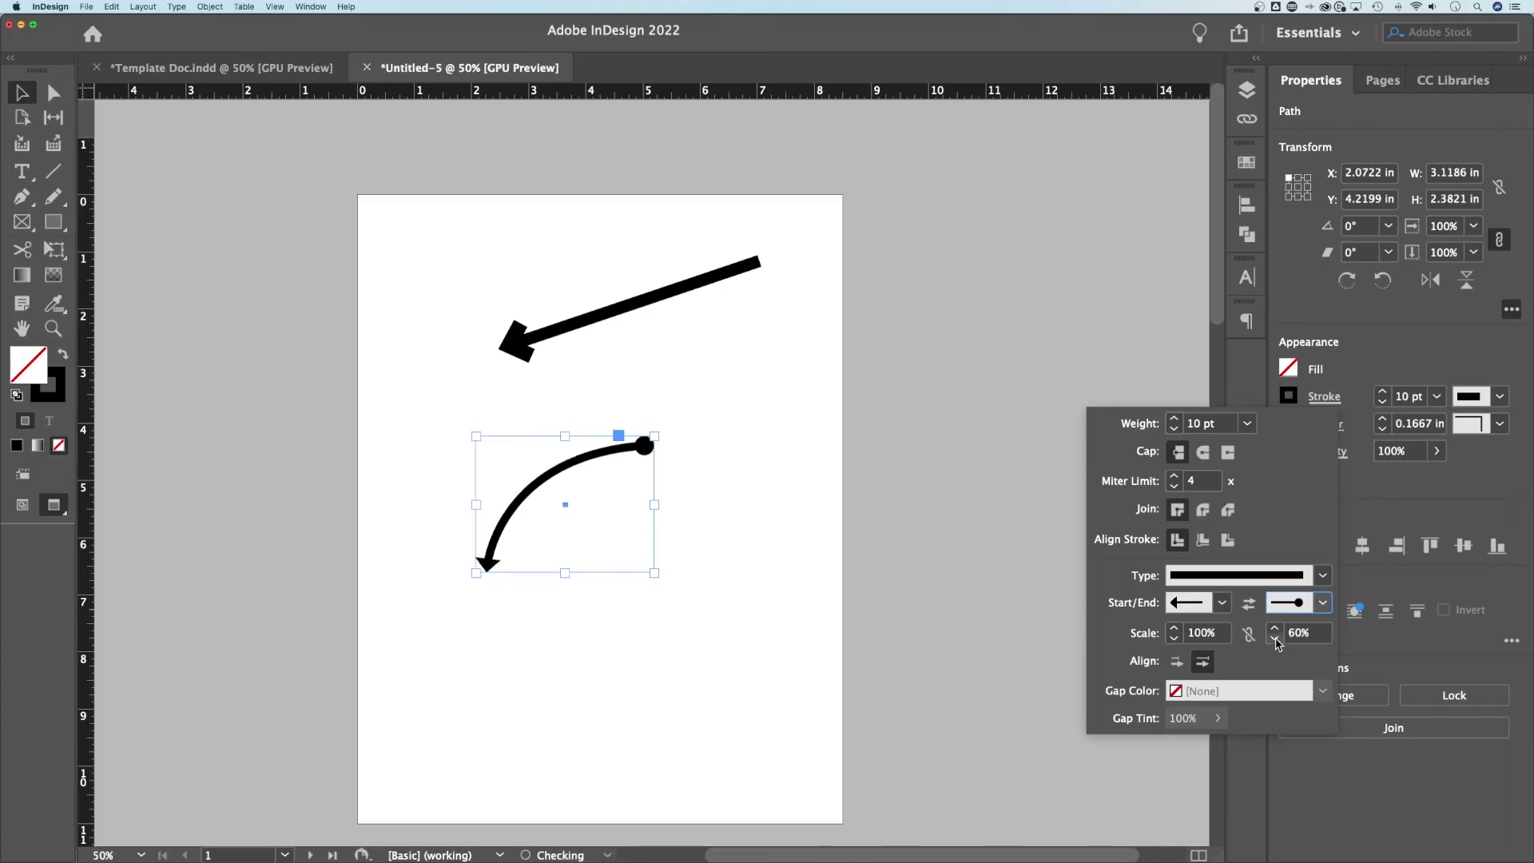
pyautogui.click(1174, 629)
pyautogui.click(1174, 629)
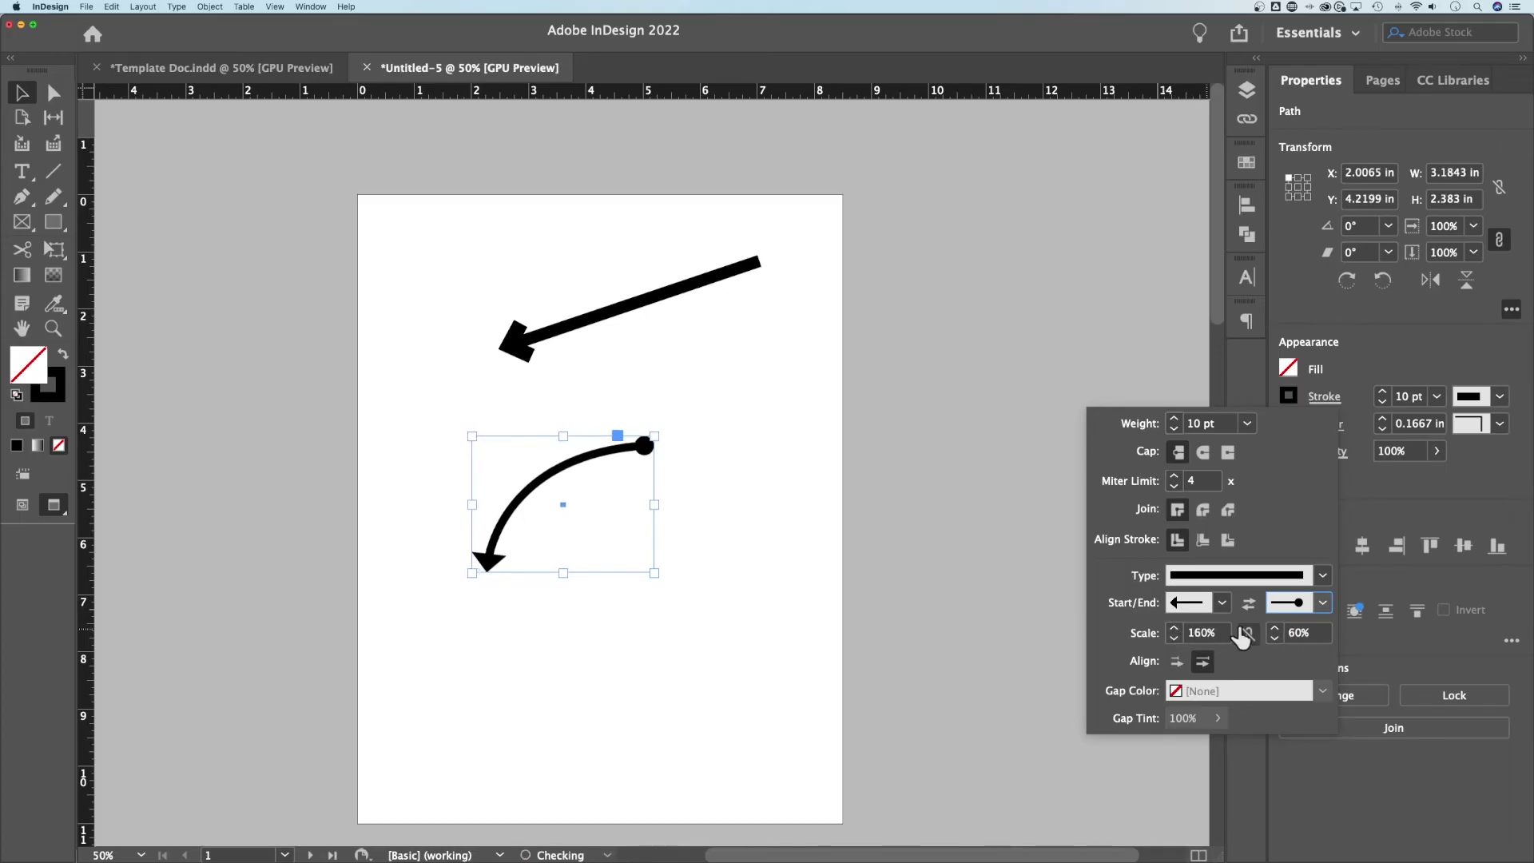
pyautogui.click(627, 524)
pyautogui.click(628, 523)
pyautogui.moveTo(595, 460); pyautogui.dragTo(656, 464)
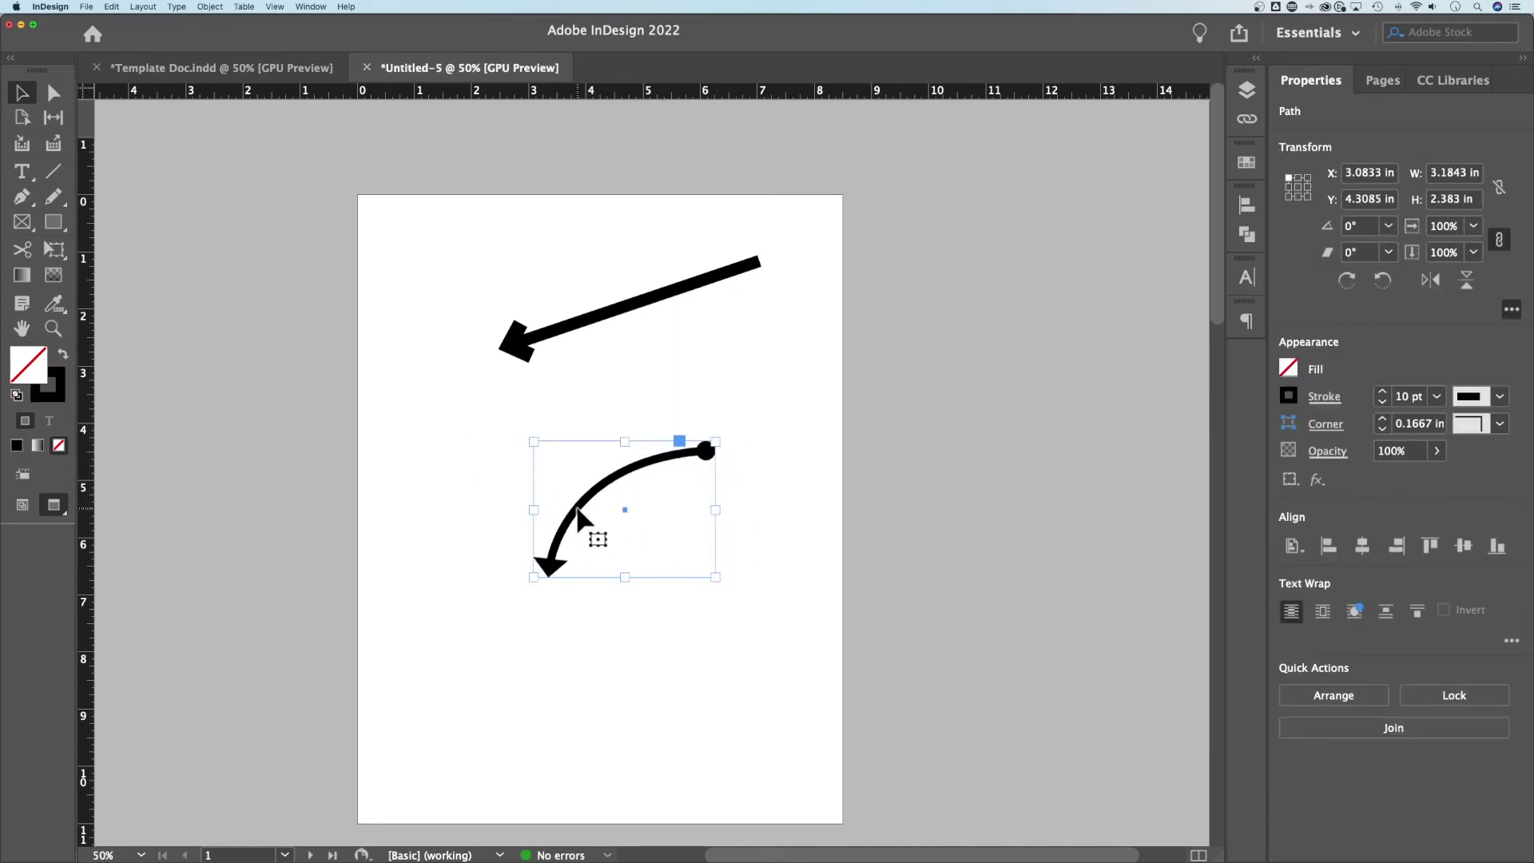
# Reshape the curve by pulling the top anchor's handle up-left and moving the bottom anchor
pyautogui.press('a')
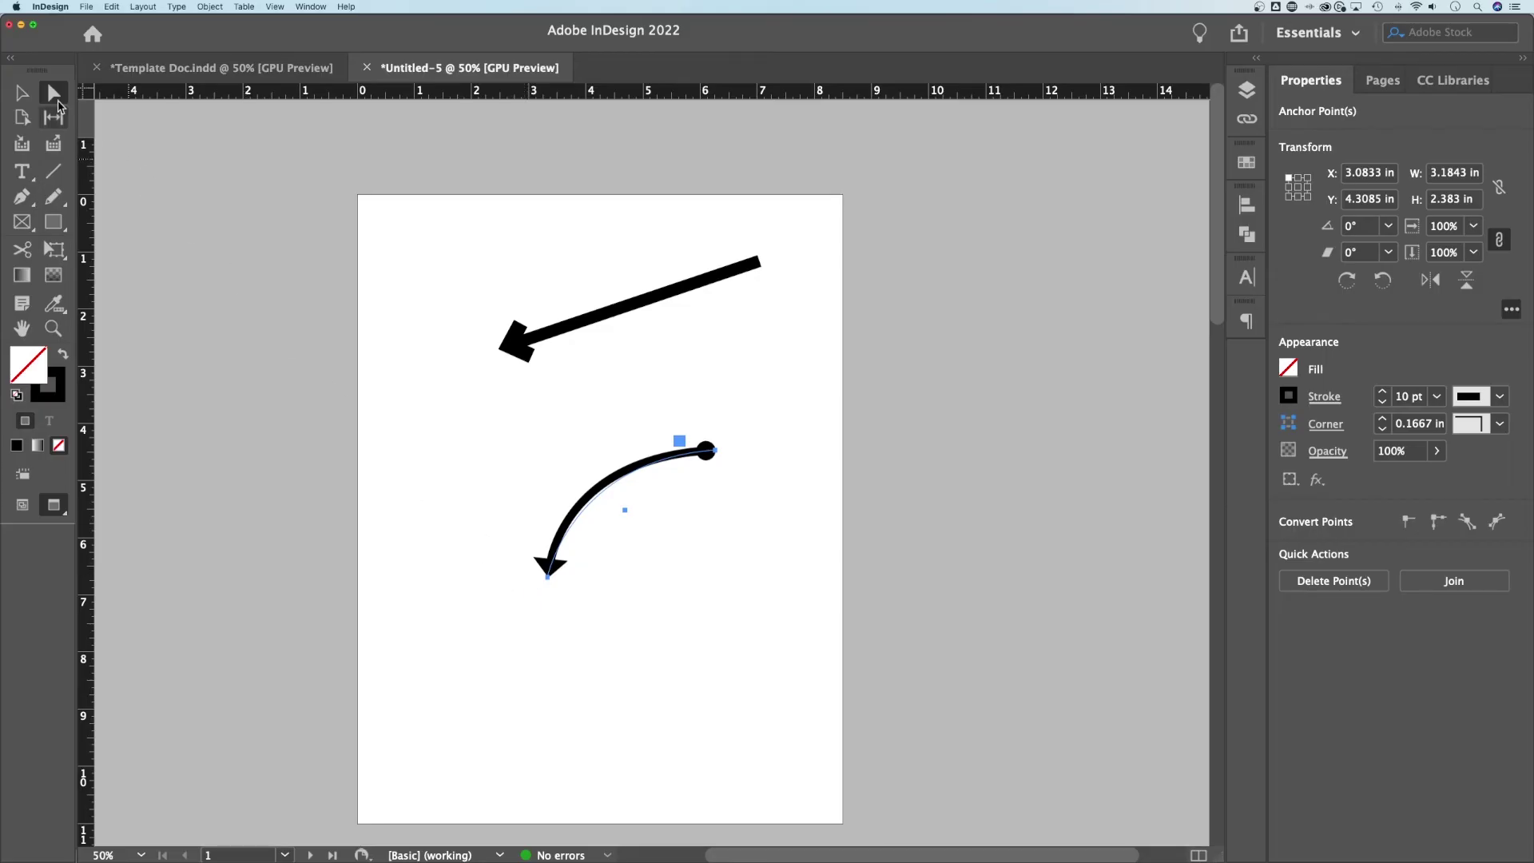
pyautogui.moveTo(601, 631); pyautogui.dragTo(509, 569)
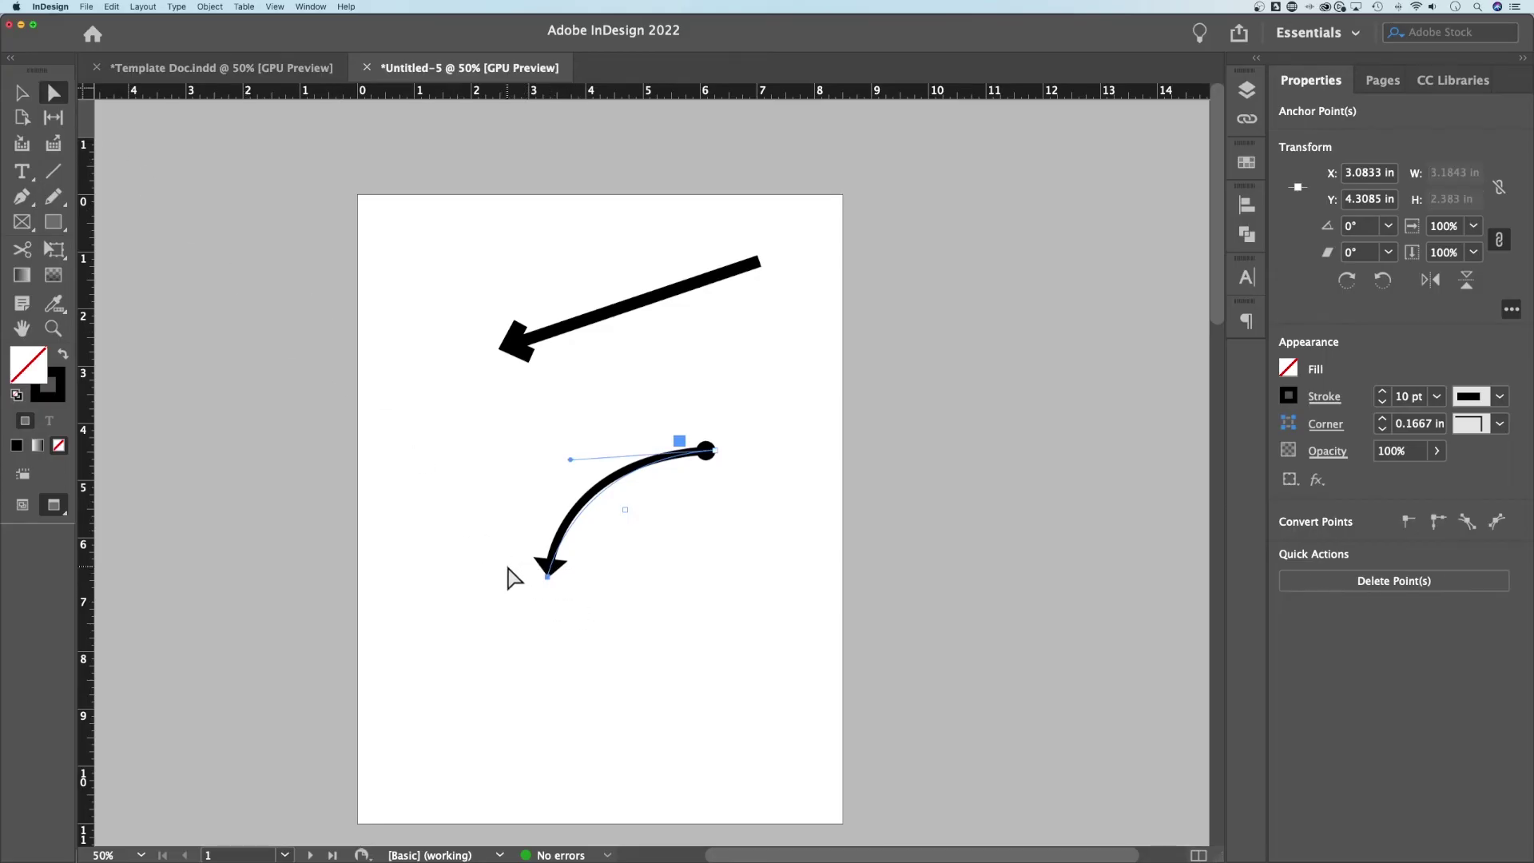
pyautogui.moveTo(752, 434); pyautogui.dragTo(689, 479)
pyautogui.moveTo(571, 462); pyautogui.dragTo(507, 417)
pyautogui.click(547, 577)
pyautogui.moveTo(546, 579); pyautogui.dragTo(589, 555)
# Bend the curve segment and adjust its handle into a tighter hook toward the triangle head
pyautogui.click(529, 589)
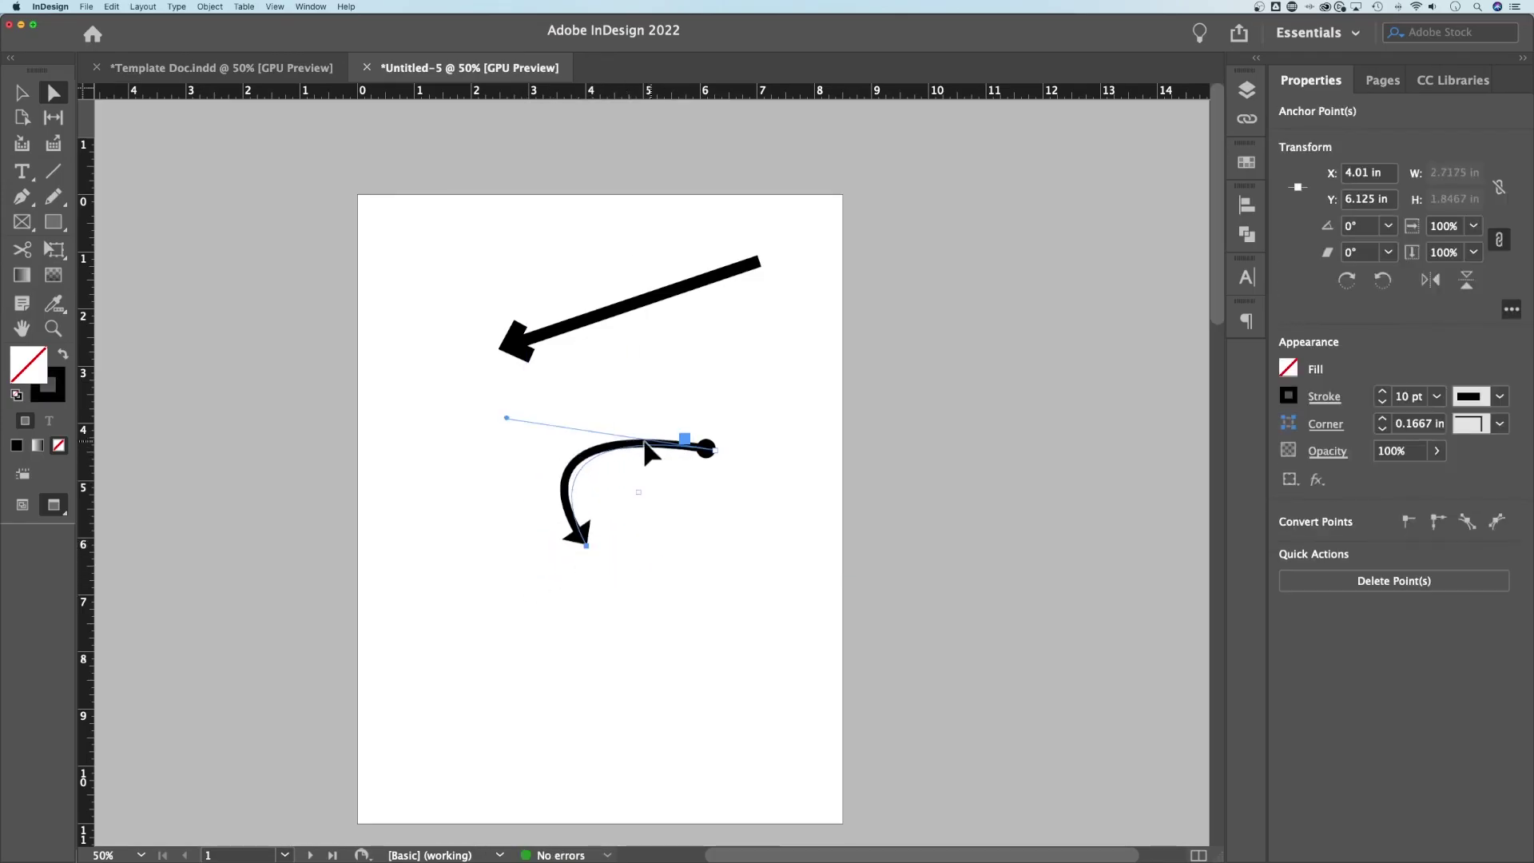
pyautogui.moveTo(639, 449); pyautogui.dragTo(603, 500)
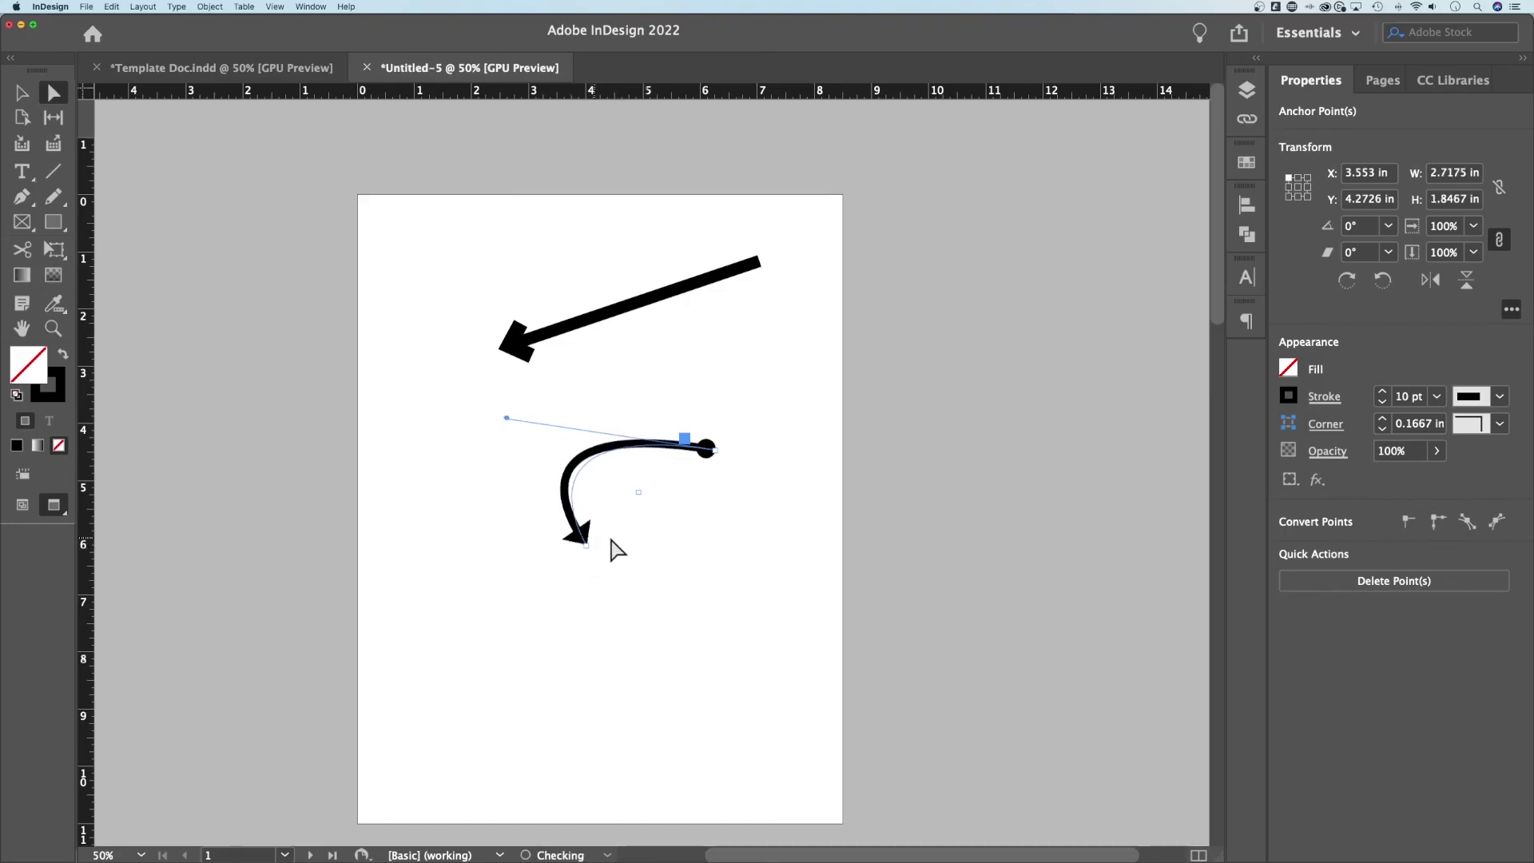
pyautogui.moveTo(535, 423)
pyautogui.mouseDown()
pyautogui.moveTo(475, 398)
pyautogui.moveTo(553, 396)
pyautogui.mouseUp()
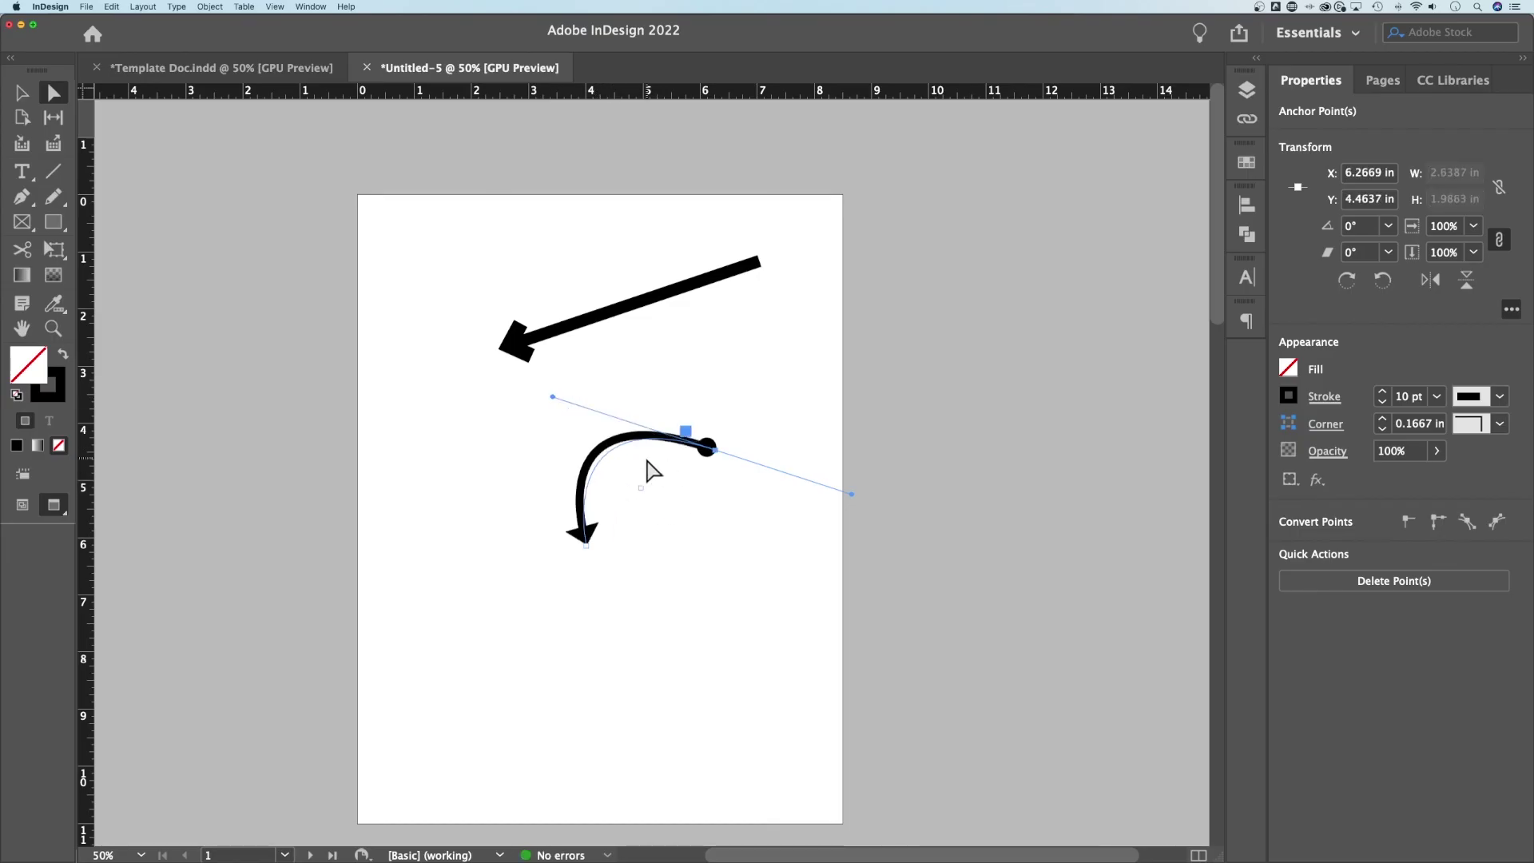
pyautogui.click(752, 561)
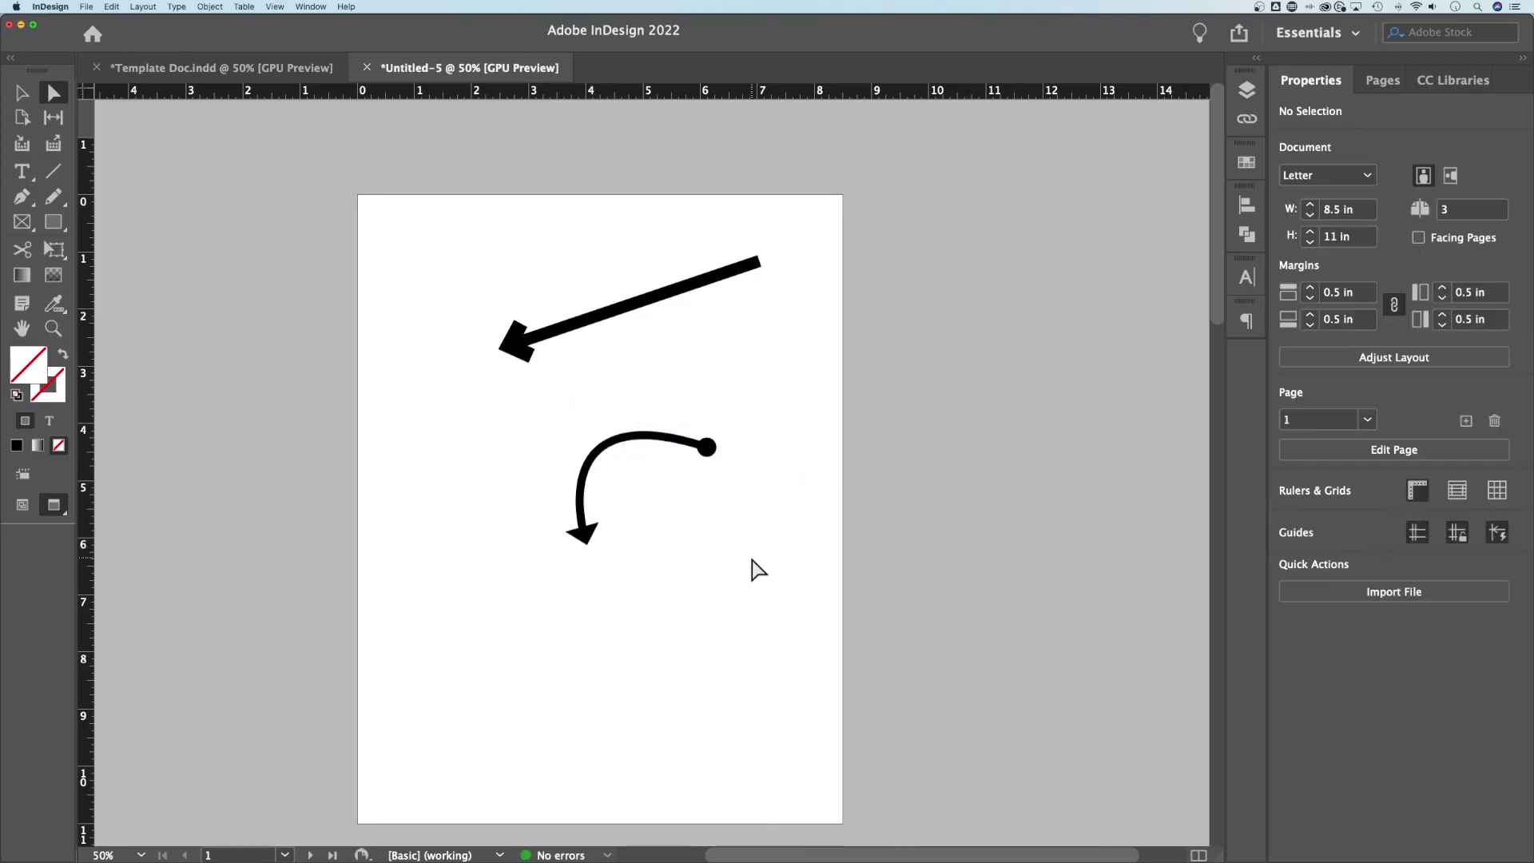